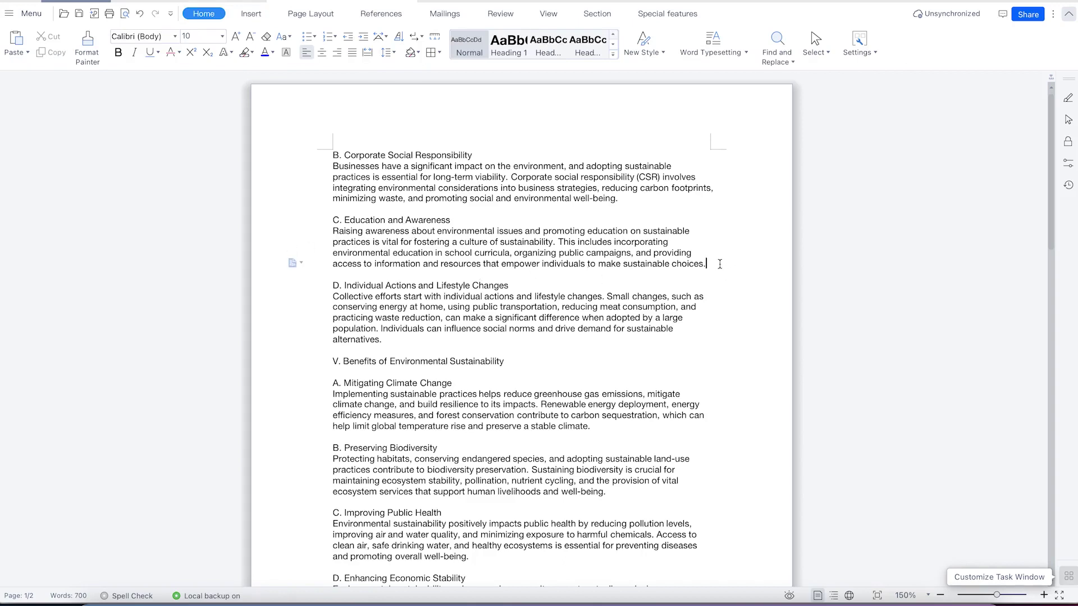
Insert blank lines after 'sustainable choices.' above the Individual Actions and Lifestyle Changes heading.
key(Return)
key(Return)
key(Return)
key(Return)
key(Return)
key(Up)
key(Up)
key(Up)
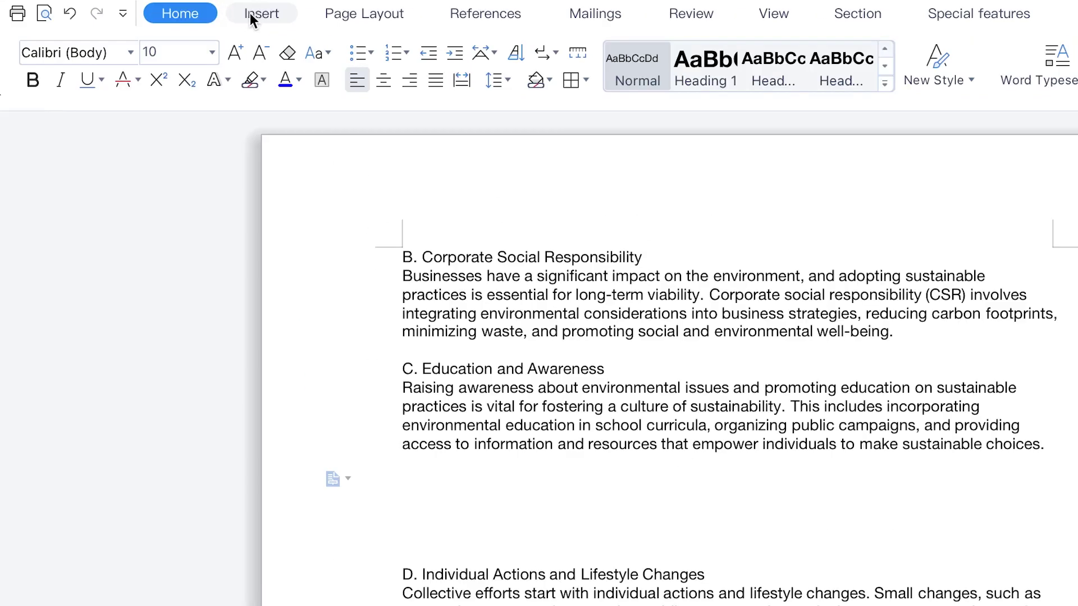
Insert Purple Textured Self-Help Advice Youtube Thumbnail (4).png from Downloads below the Education and Awareness paragraph.
click(247, 14)
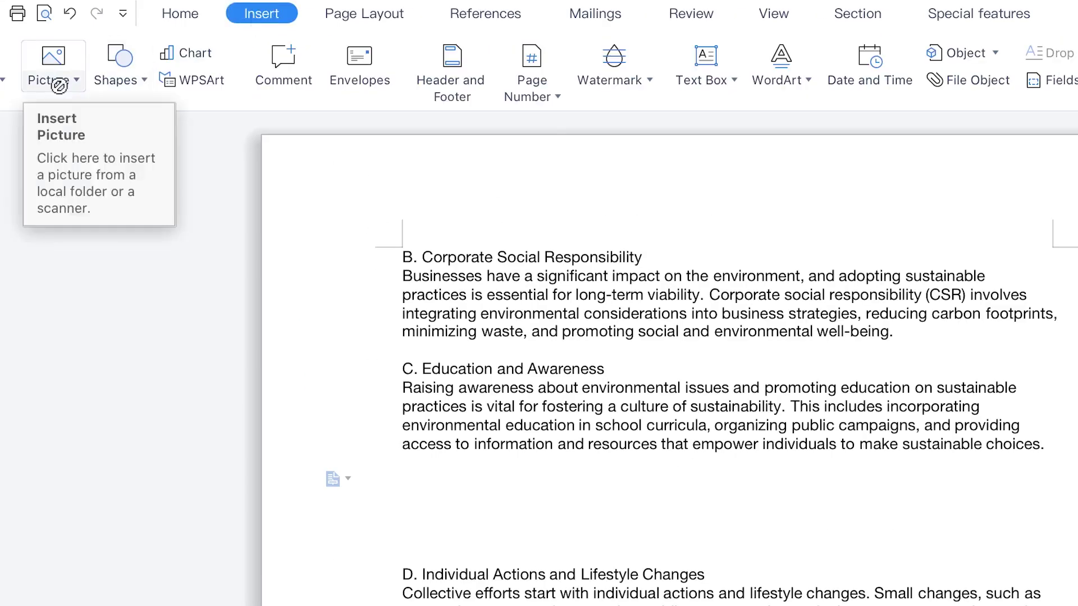
click(76, 82)
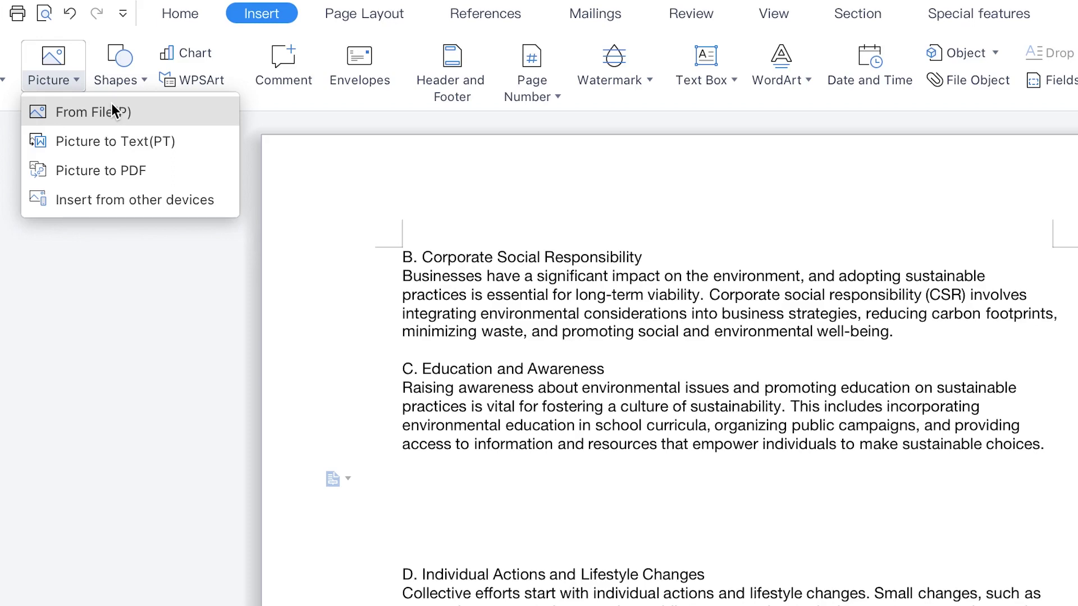
click(93, 110)
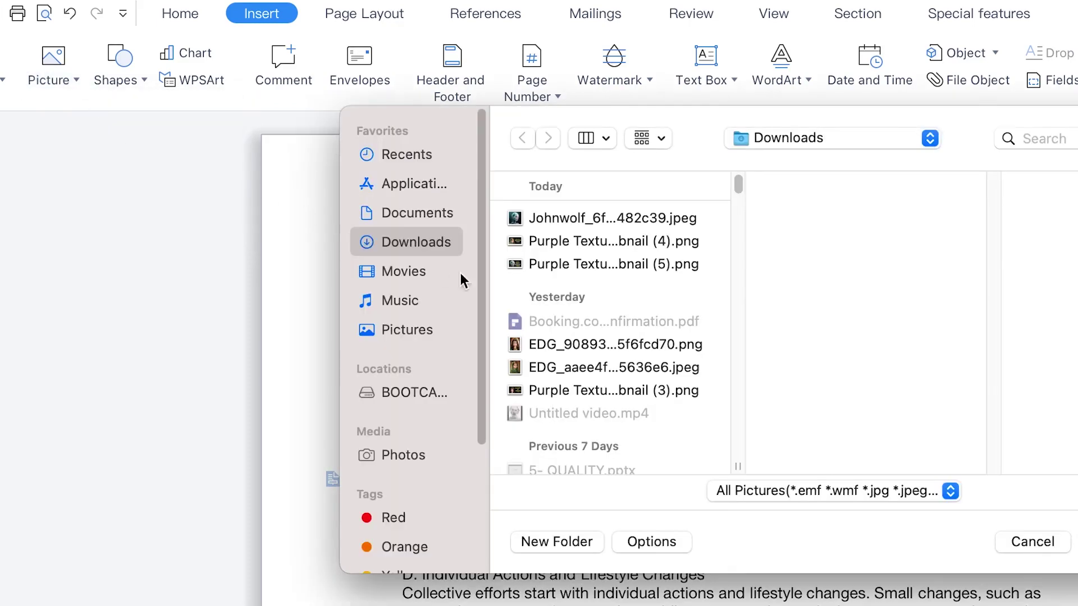
click(389, 210)
click(394, 185)
click(408, 245)
click(544, 242)
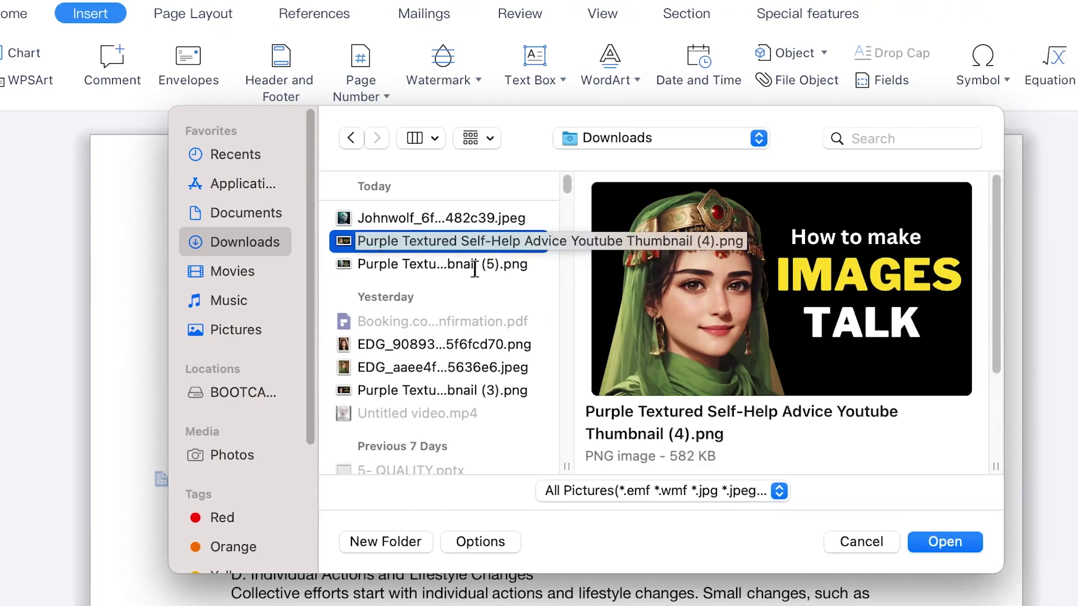
click(948, 541)
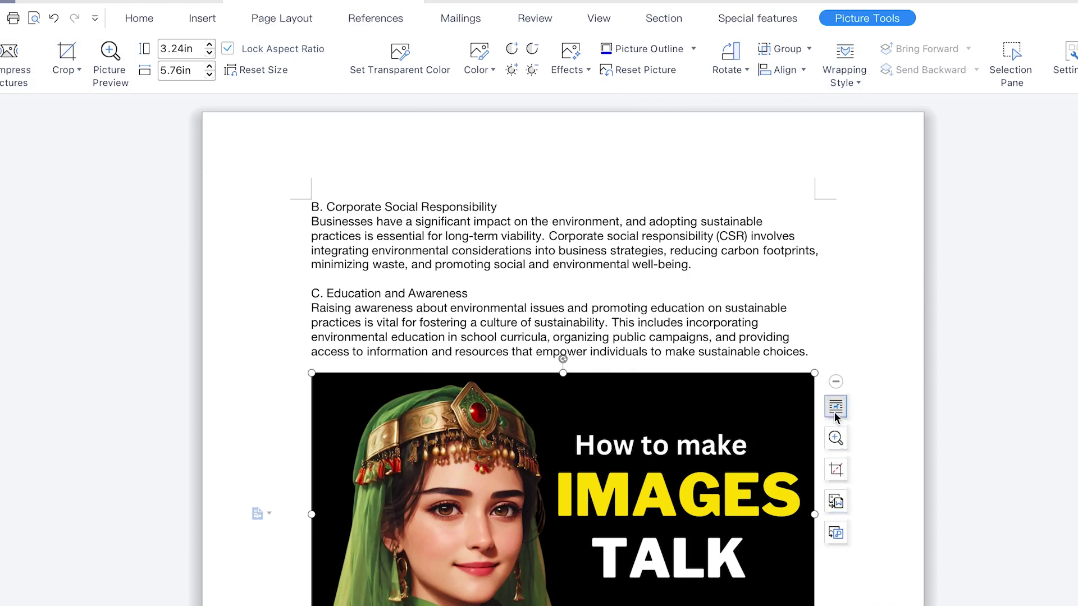
Set the picture's wrapping to In Front of Text and drag it down over section D.
click(836, 410)
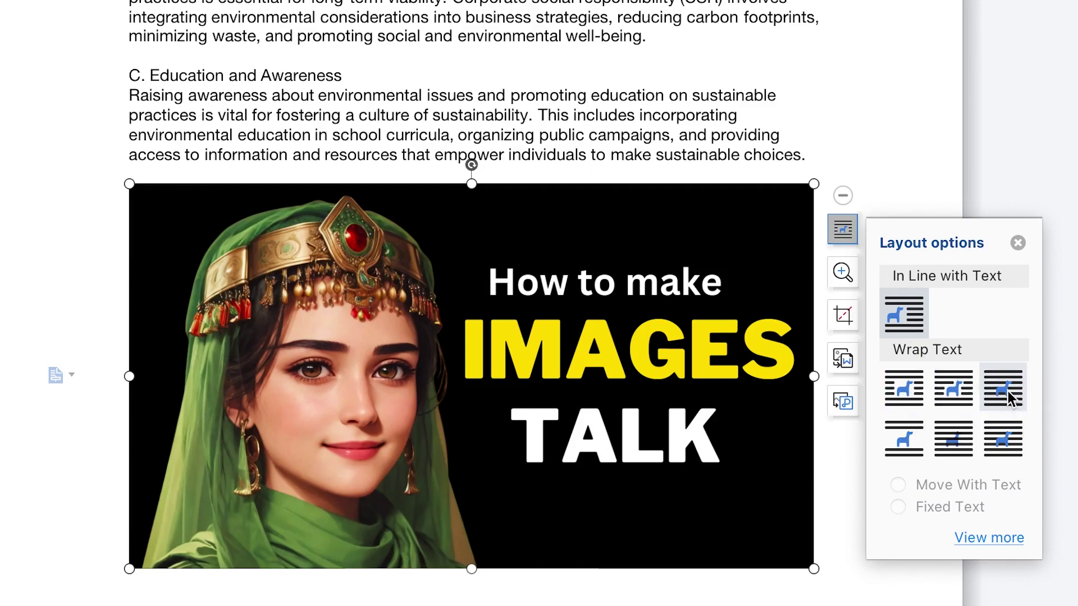
click(1003, 438)
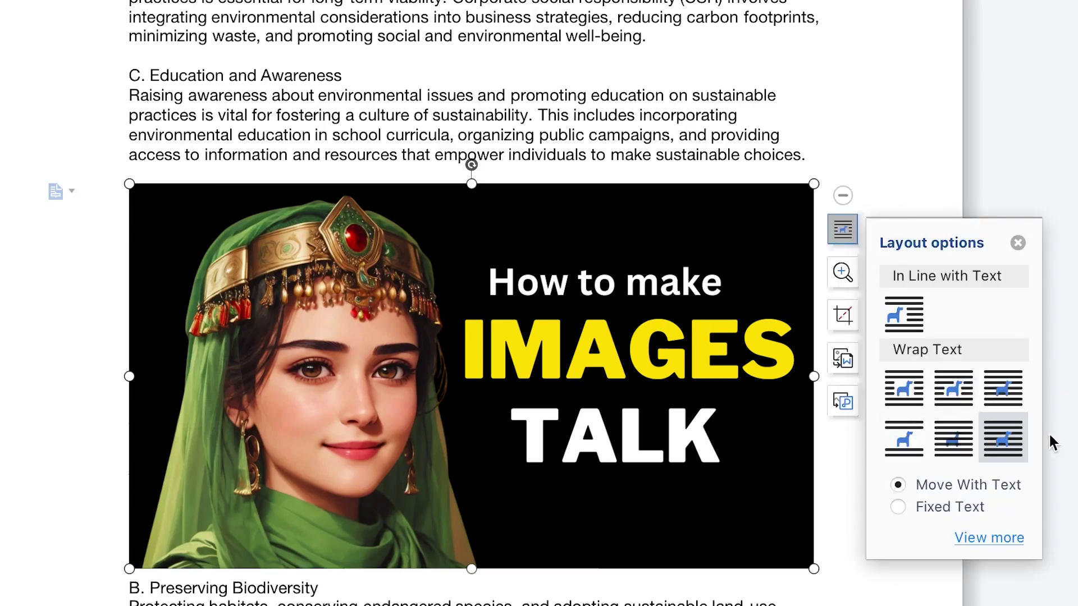
drag(414, 365, 374, 74)
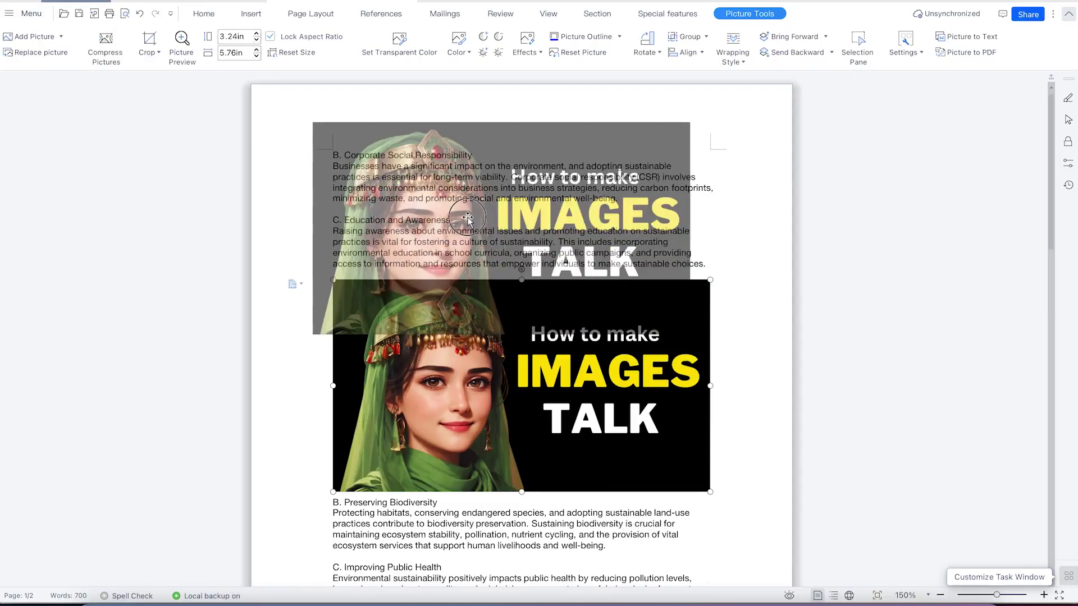
drag(467, 218, 468, 219)
drag(523, 241, 553, 517)
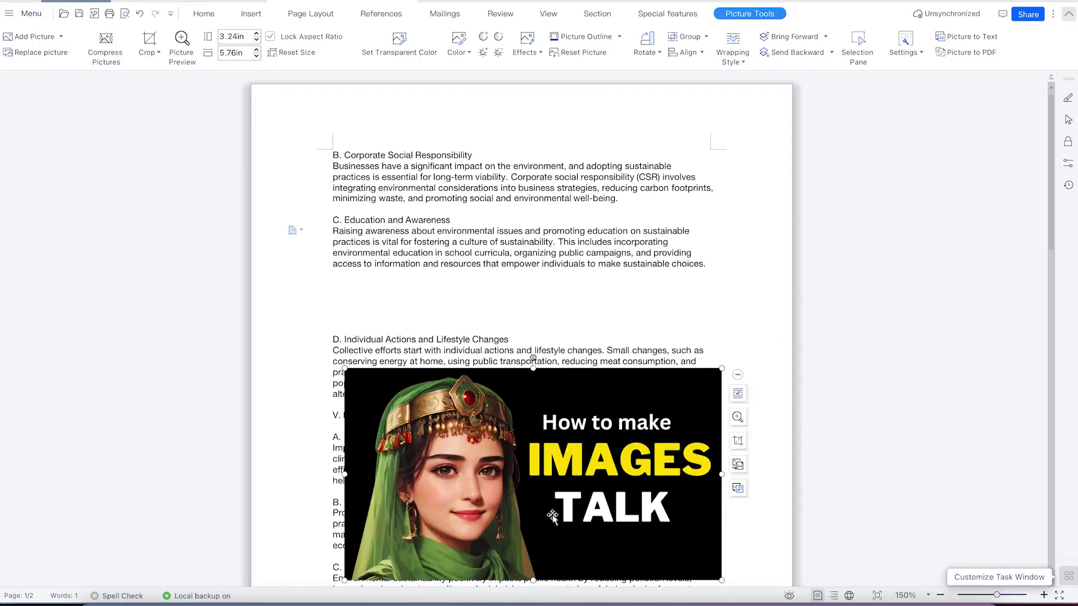
Try Tight wrapping, then return the picture to In Front of Text and move it up.
click(736, 392)
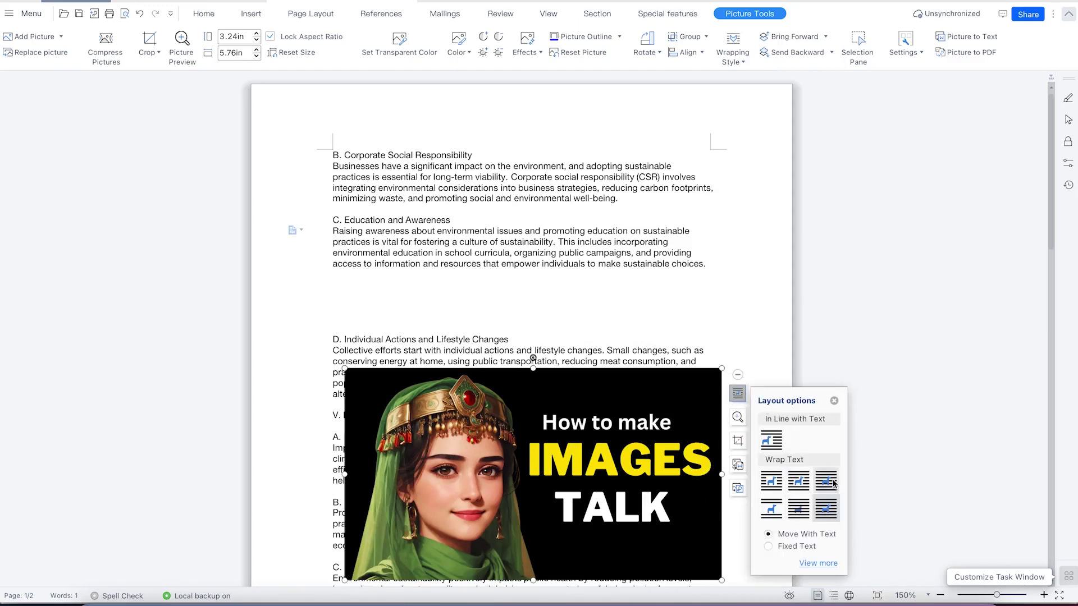
click(800, 483)
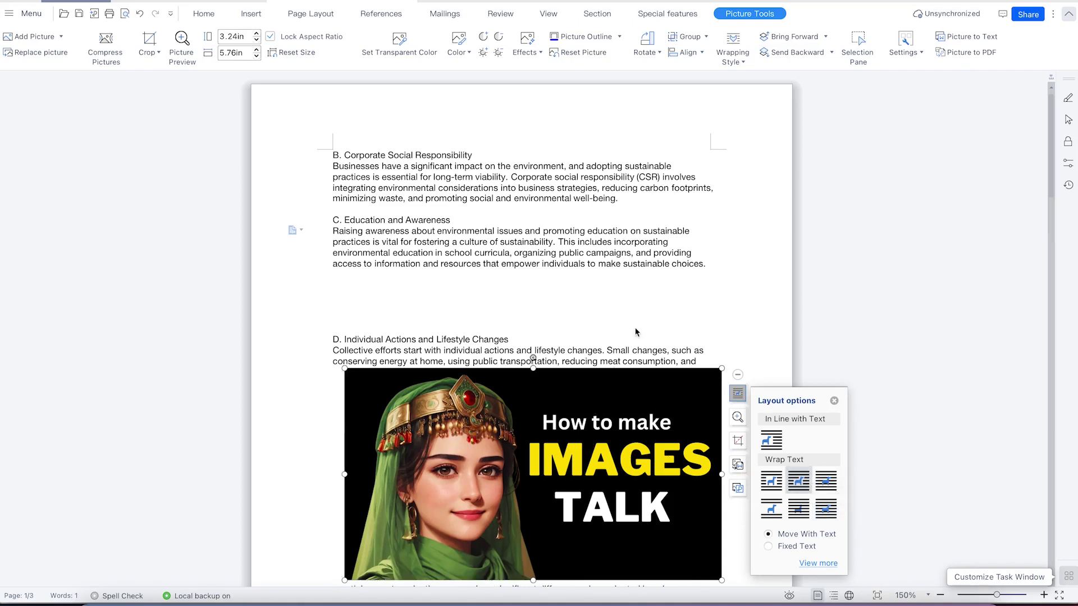
click(702, 303)
scroll(679, 373, down, 3)
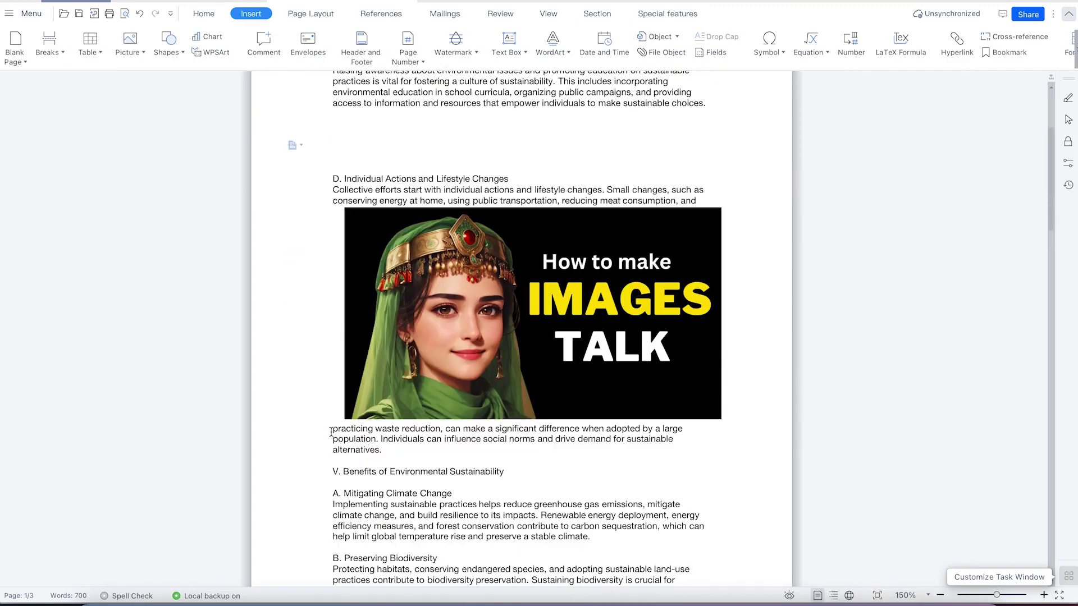
click(646, 270)
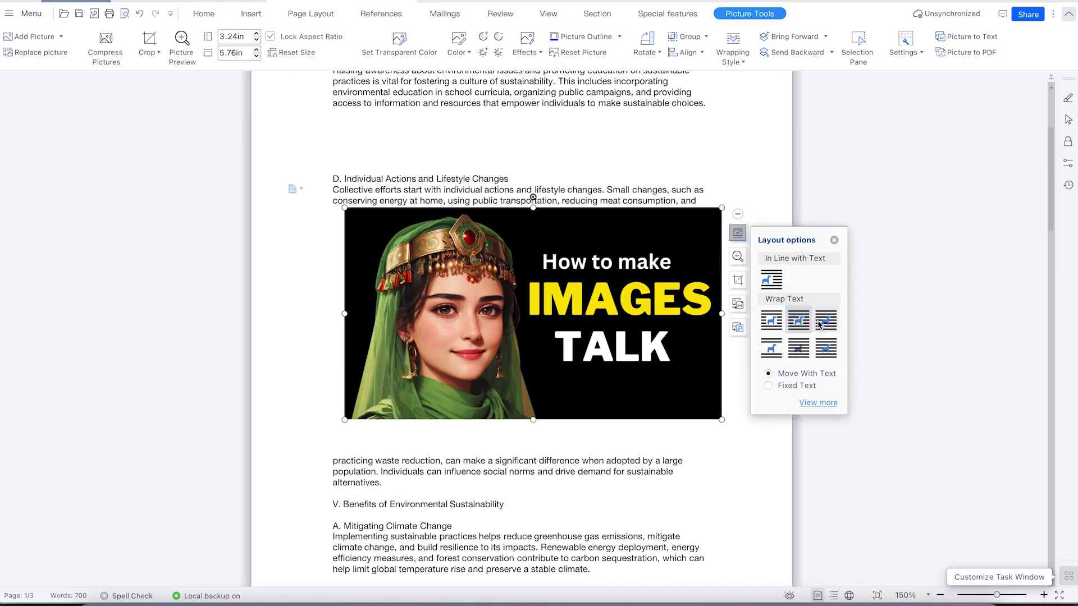
click(826, 349)
drag(437, 325, 473, 217)
Add two blank lines above section D and drag the picture into that gap.
click(337, 157)
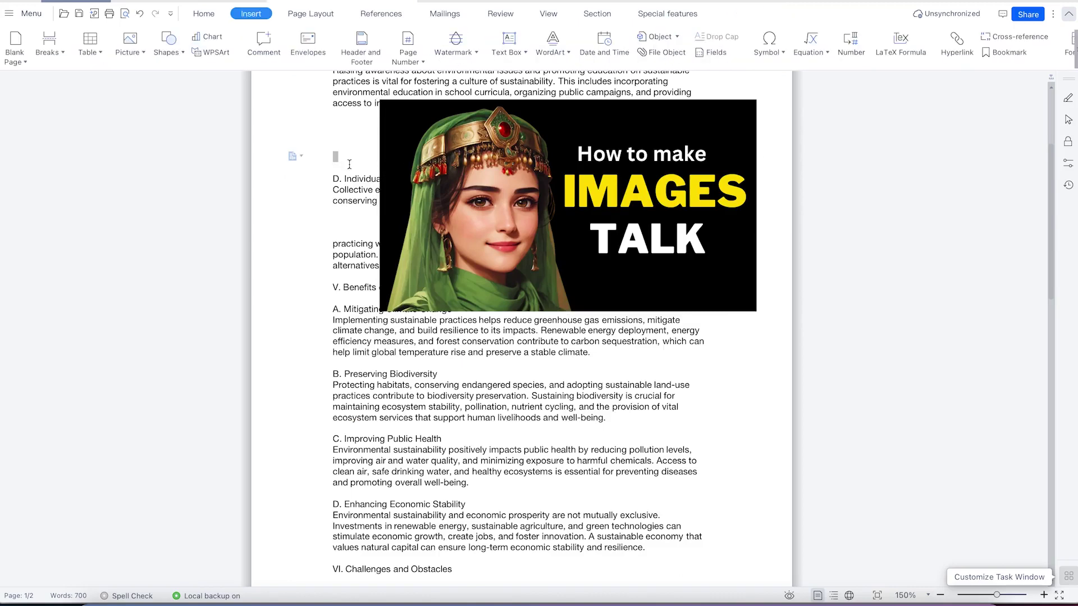
key(Return)
key(Return)
key(Return)
key(Return)
key(Return)
key(Return)
key(Return)
key(Return)
key(Return)
key(Return)
key(Return)
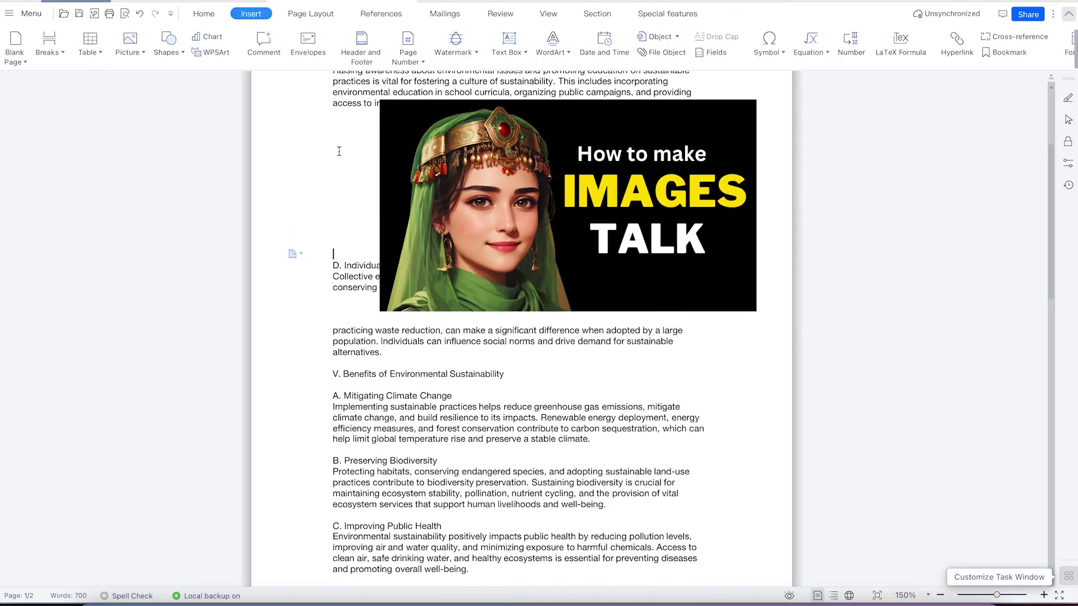
key(Return)
key(Return)
key(Return)
key(Return)
key(Return)
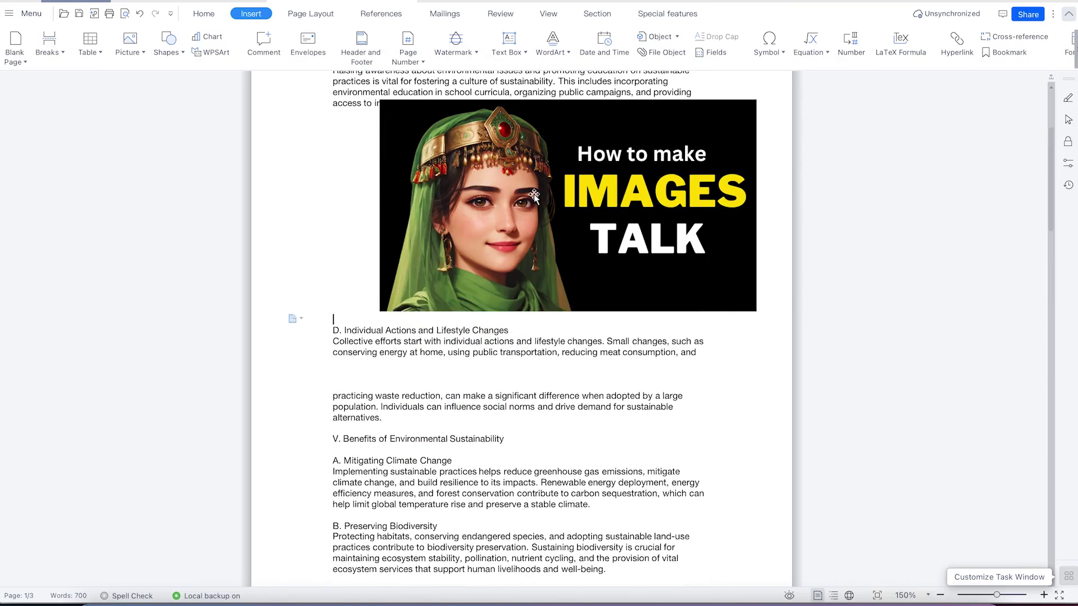
drag(529, 207, 483, 245)
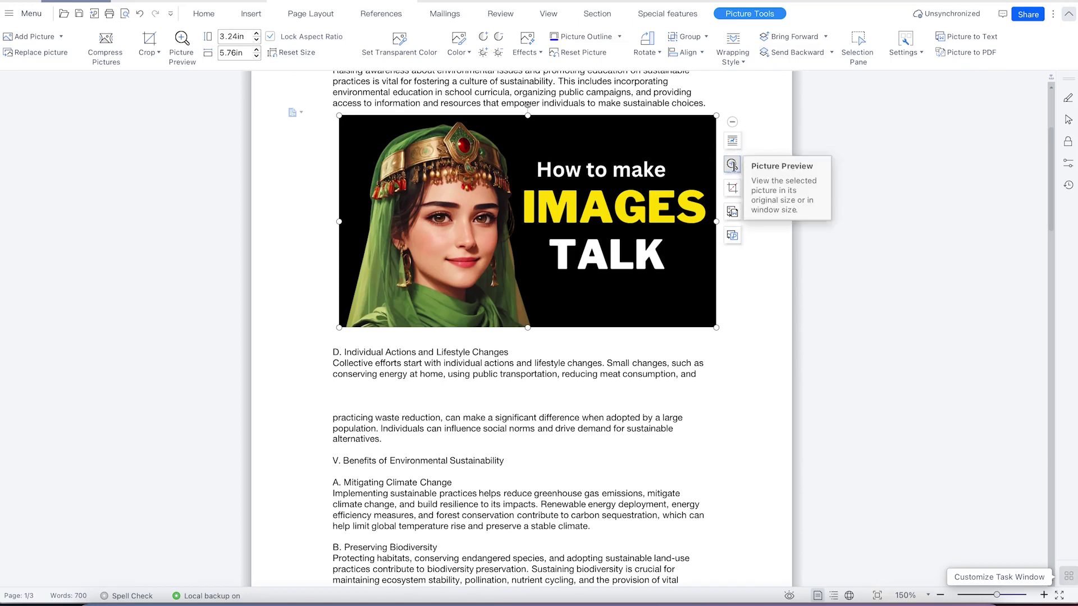
Preview the picture full size, close the preview, and switch to cropping.
click(733, 166)
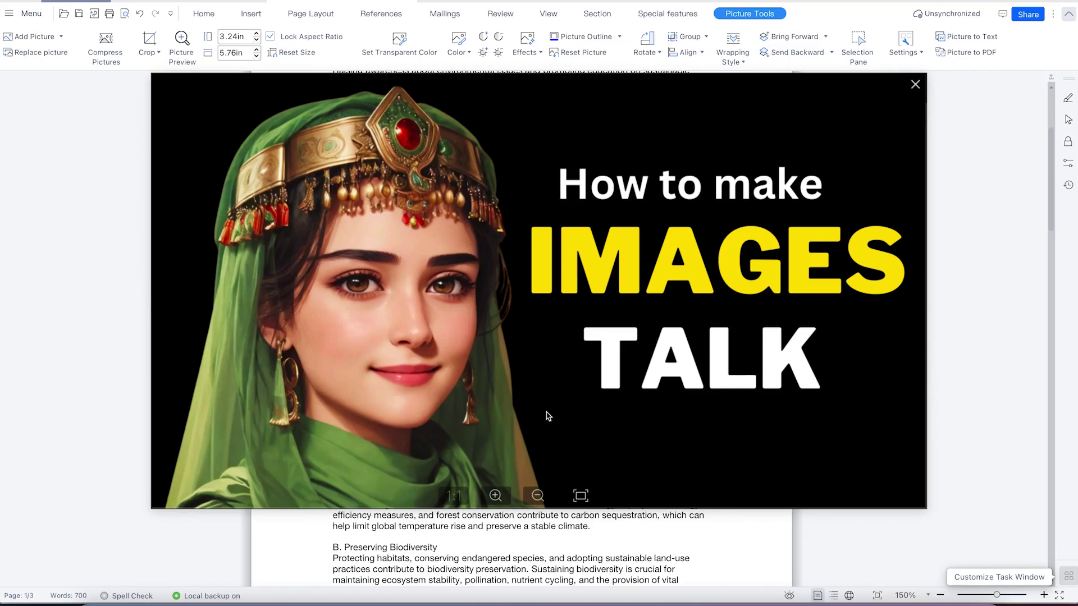
click(915, 84)
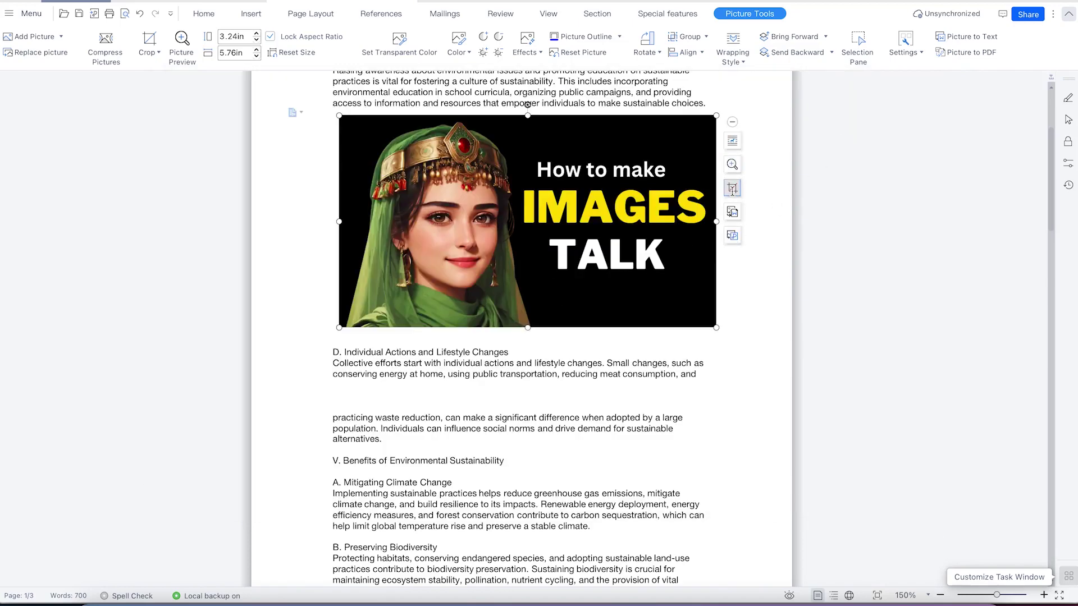
click(732, 188)
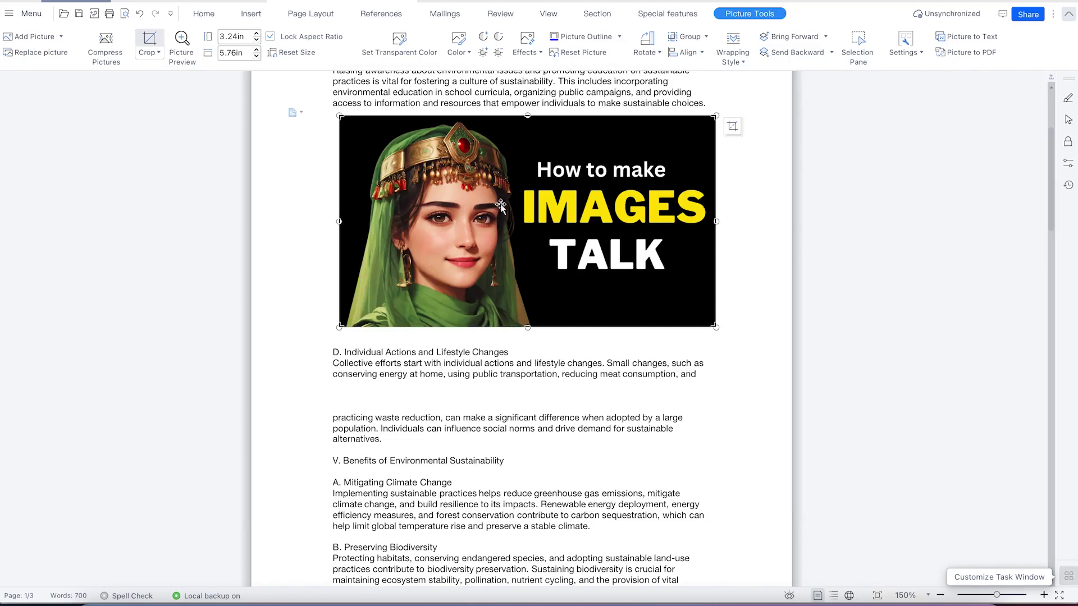
Crop away the left part of the picture and apply the crop.
click(341, 117)
double_click(341, 116)
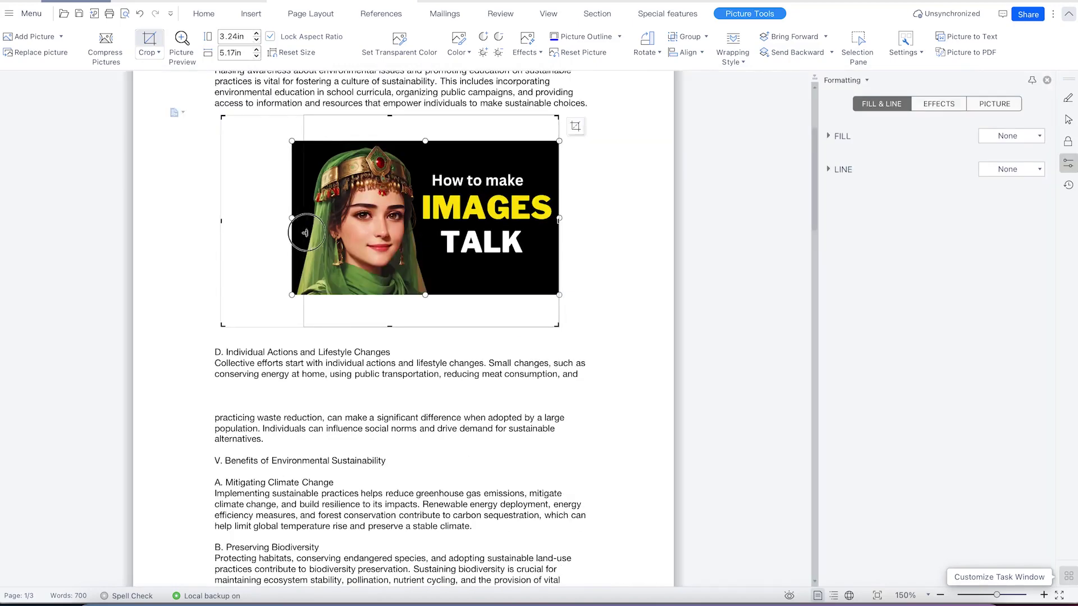
drag(354, 232, 353, 232)
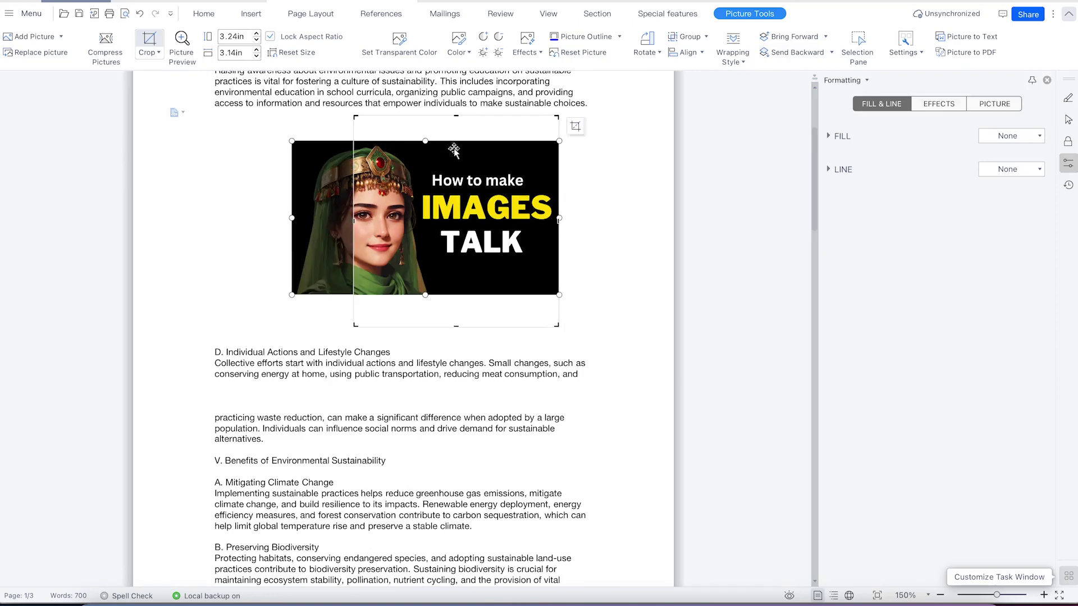
click(640, 166)
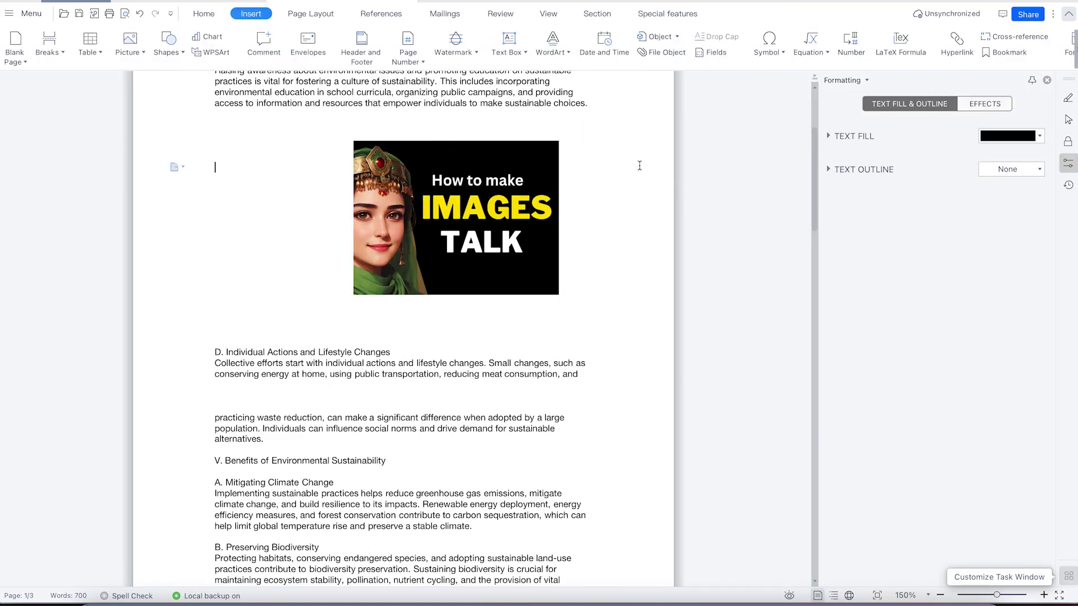
Restore the cropped-off left side so the full 3.24 × 5.76 in image shows, then reselect it.
click(376, 218)
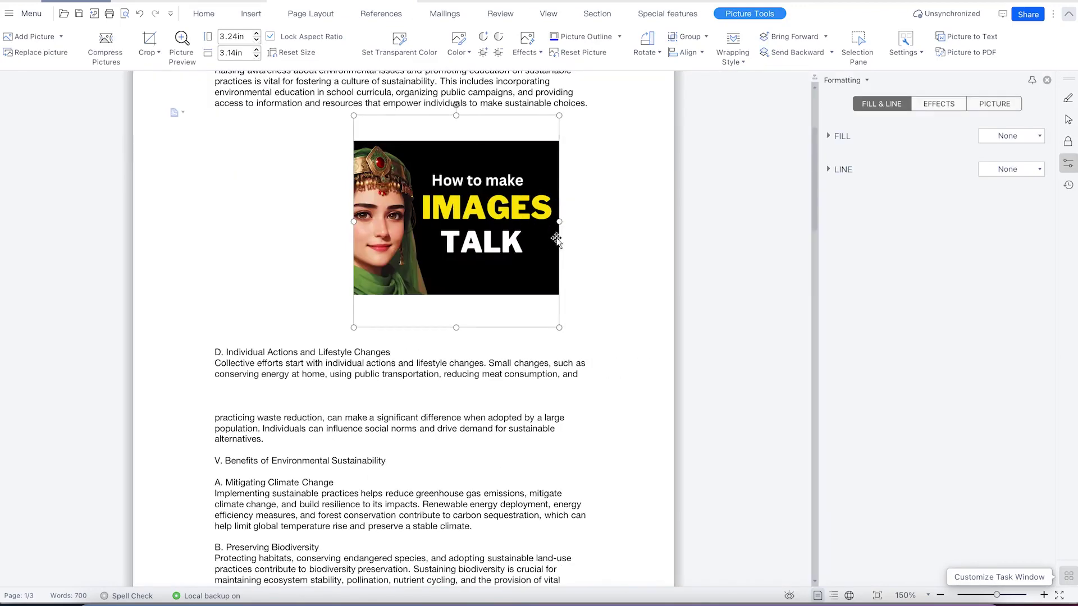
mouse_move(505, 244)
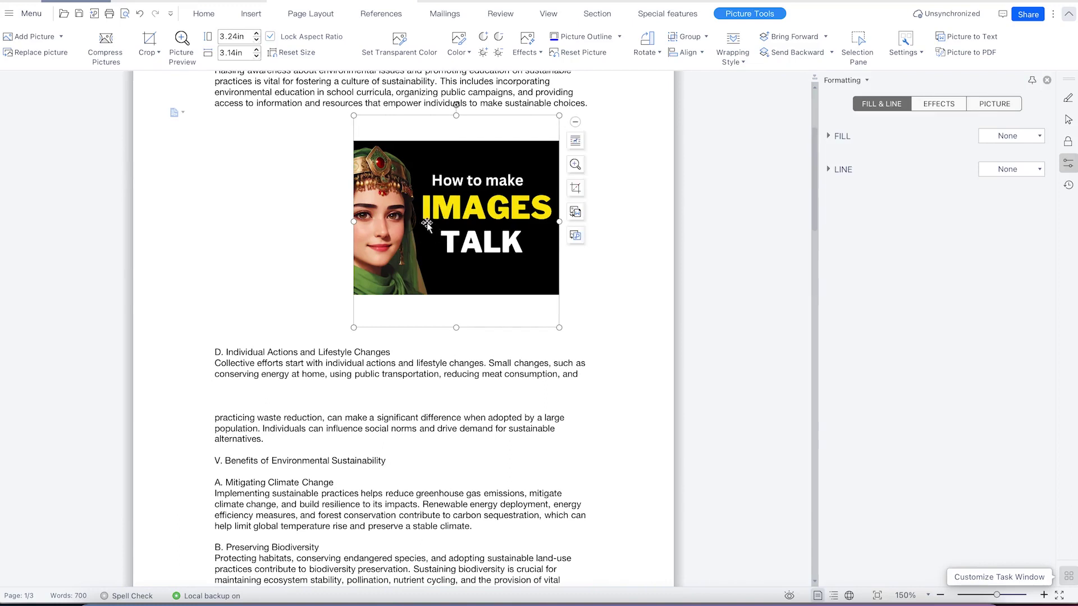
click(575, 188)
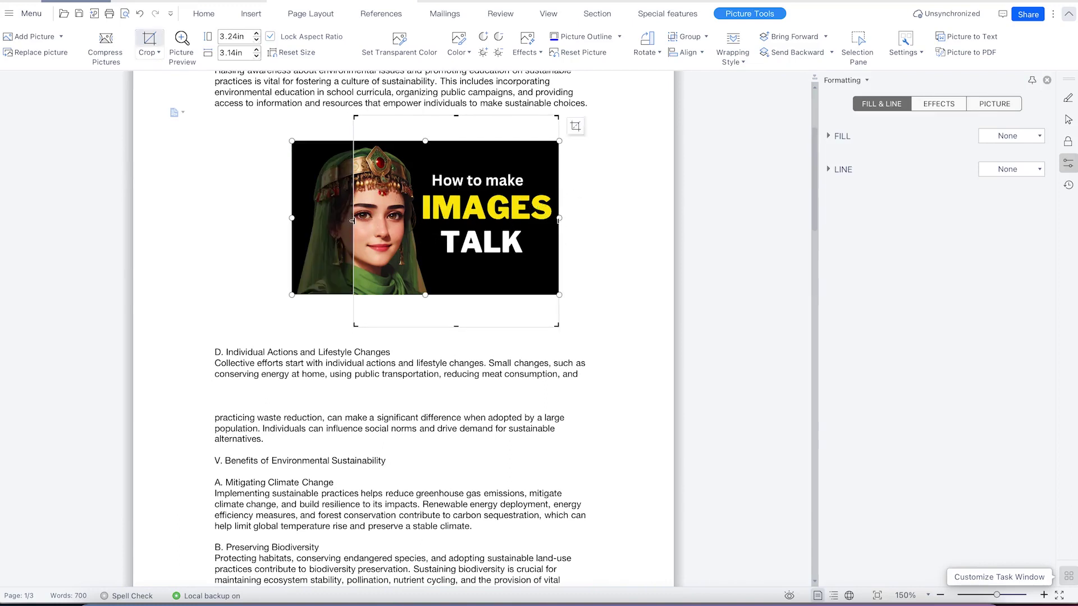
drag(353, 221, 290, 217)
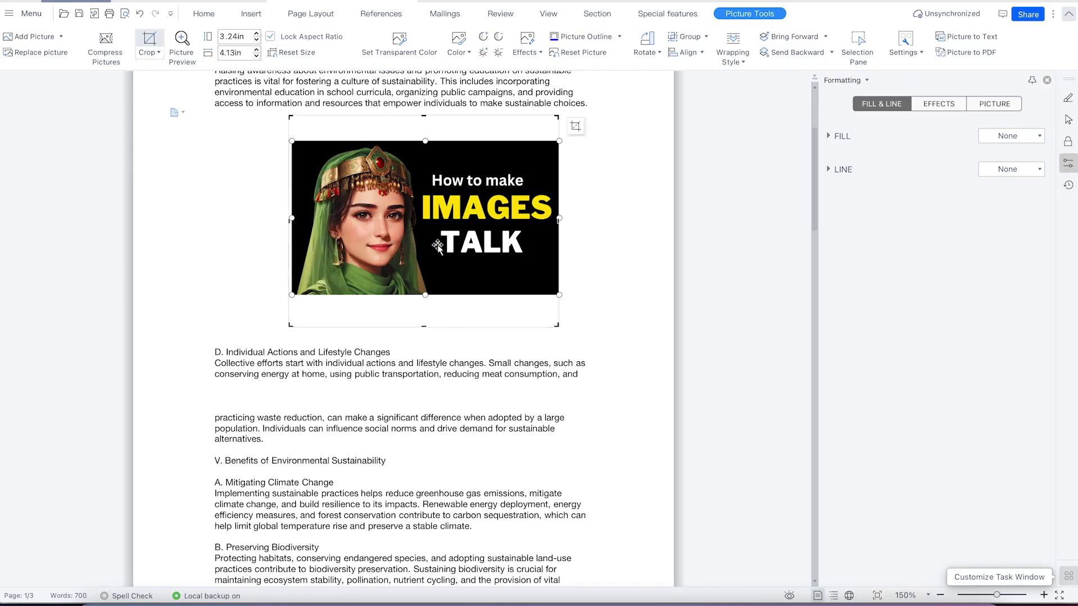
key(Return)
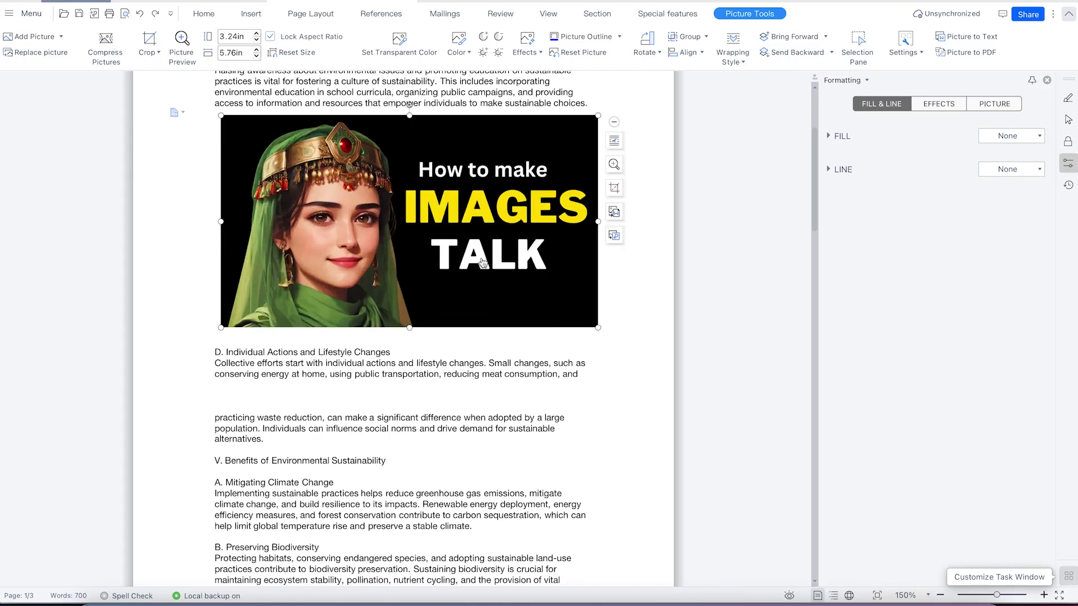
click(605, 331)
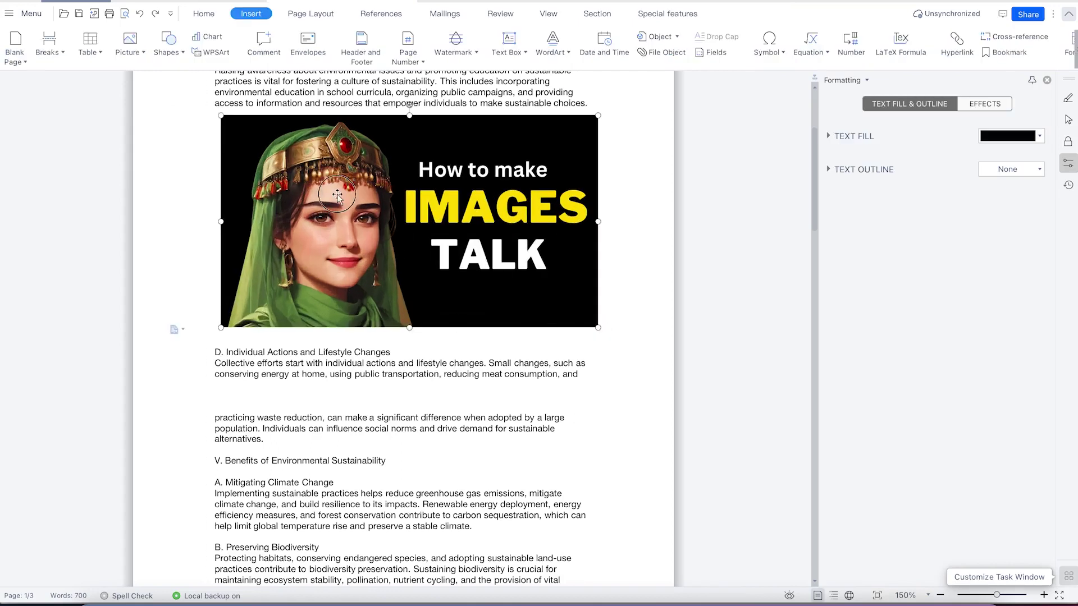
click(349, 207)
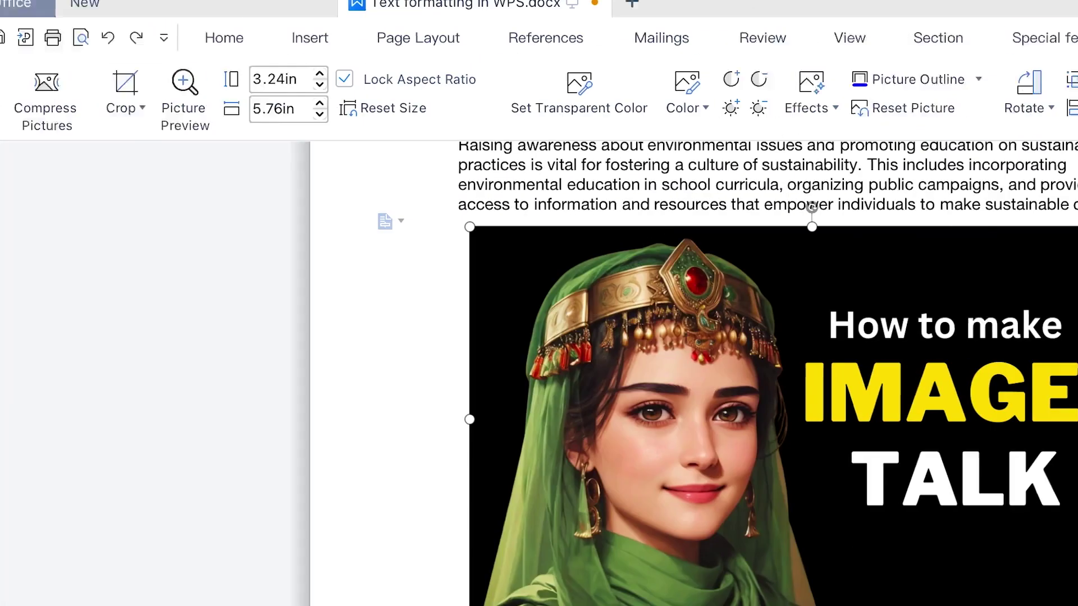
Look through the add-picture options, then cancel without adding anything.
click(109, 83)
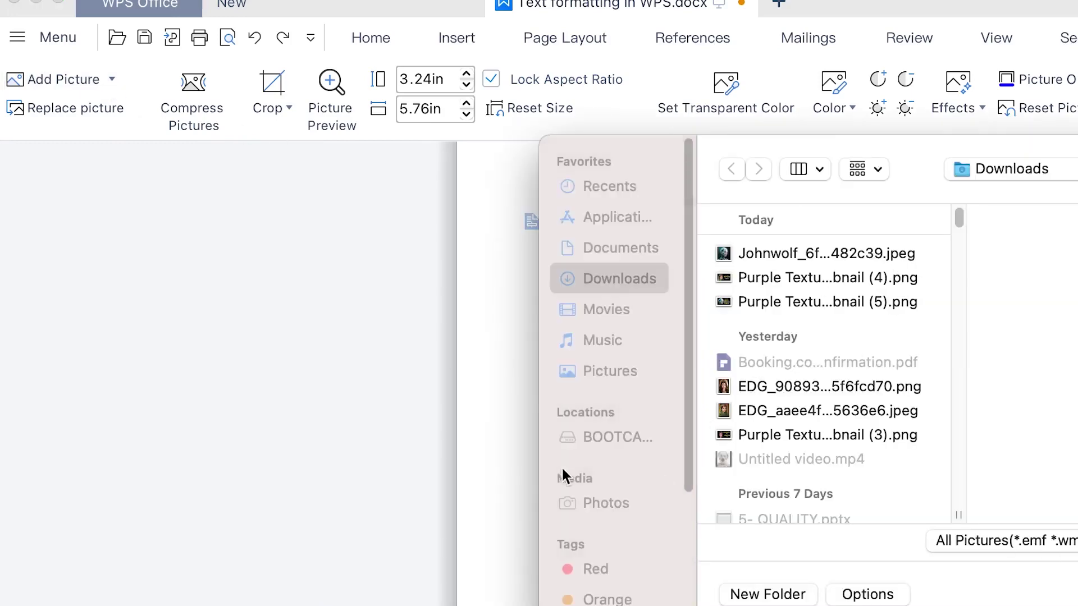
key(Escape)
click(111, 79)
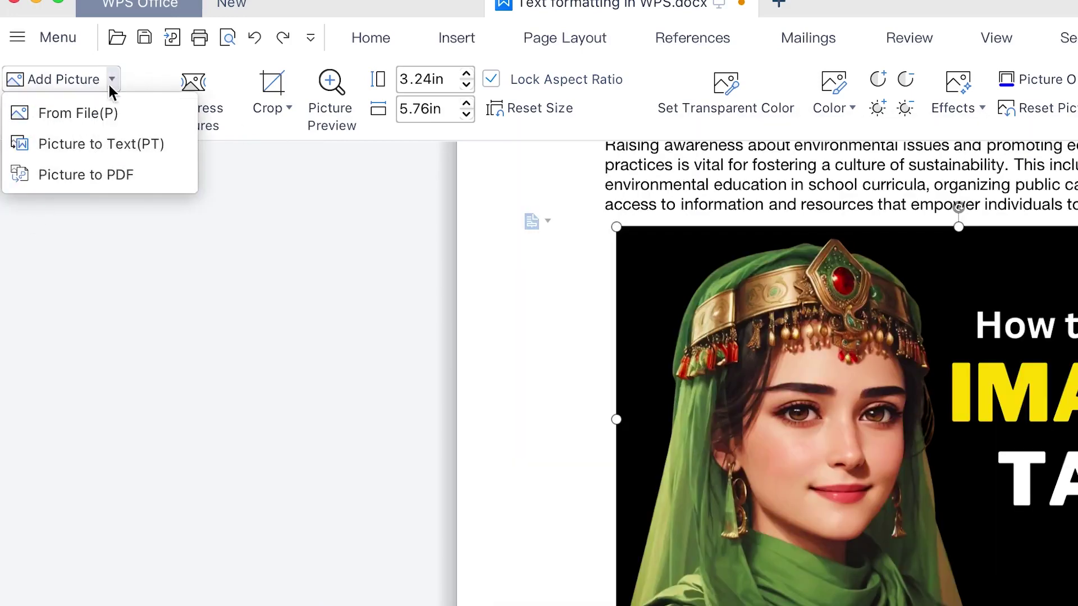
click(692, 447)
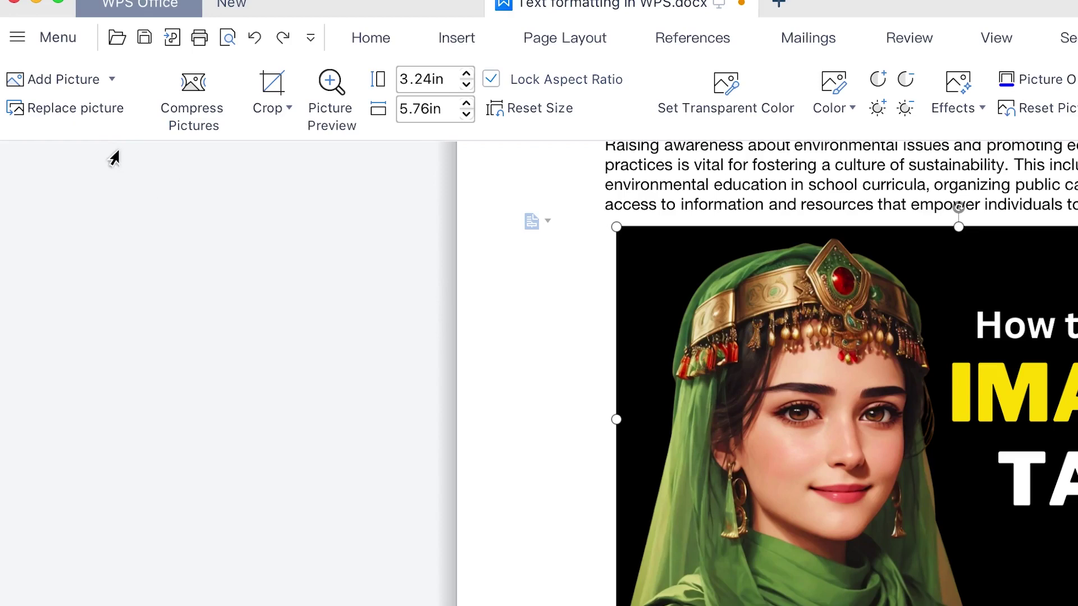
Replace the picture with Purple Textured Self-Help Advice Youtube Thumbnail (5).png from Downloads.
click(90, 112)
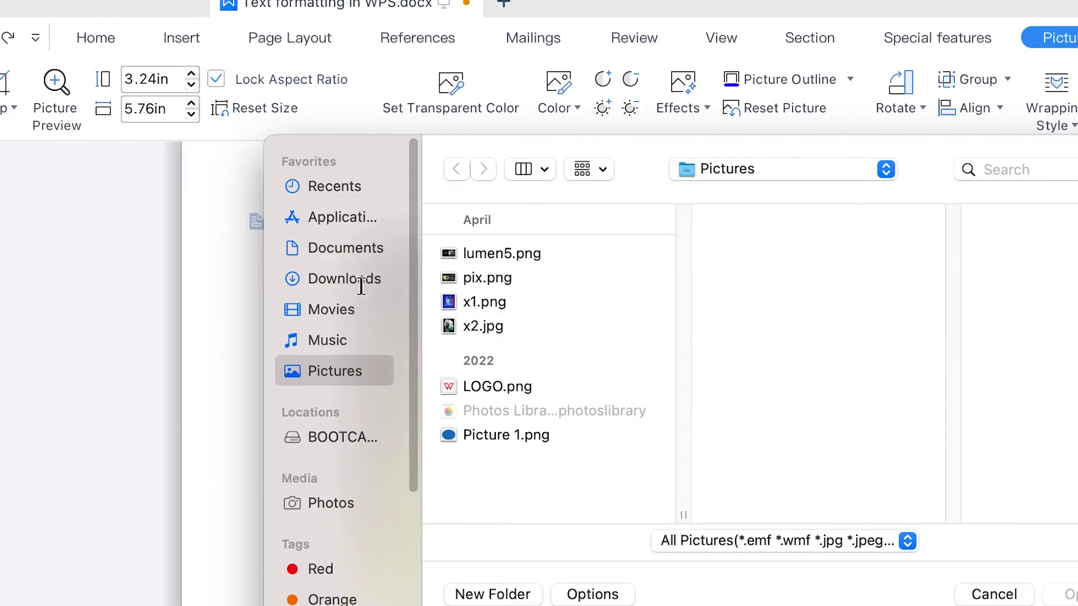
click(584, 279)
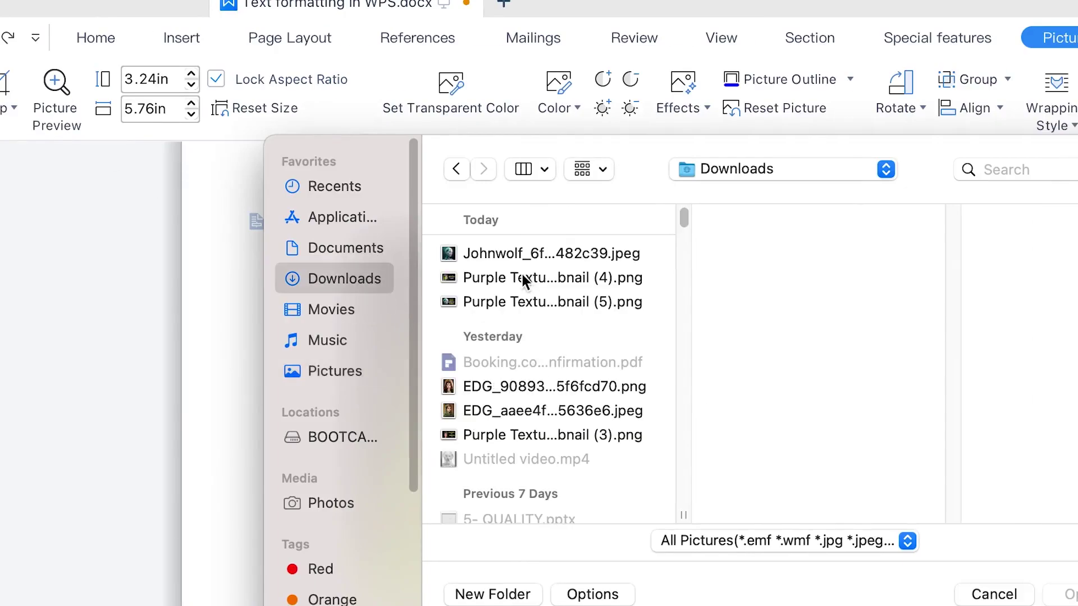
click(530, 271)
click(536, 293)
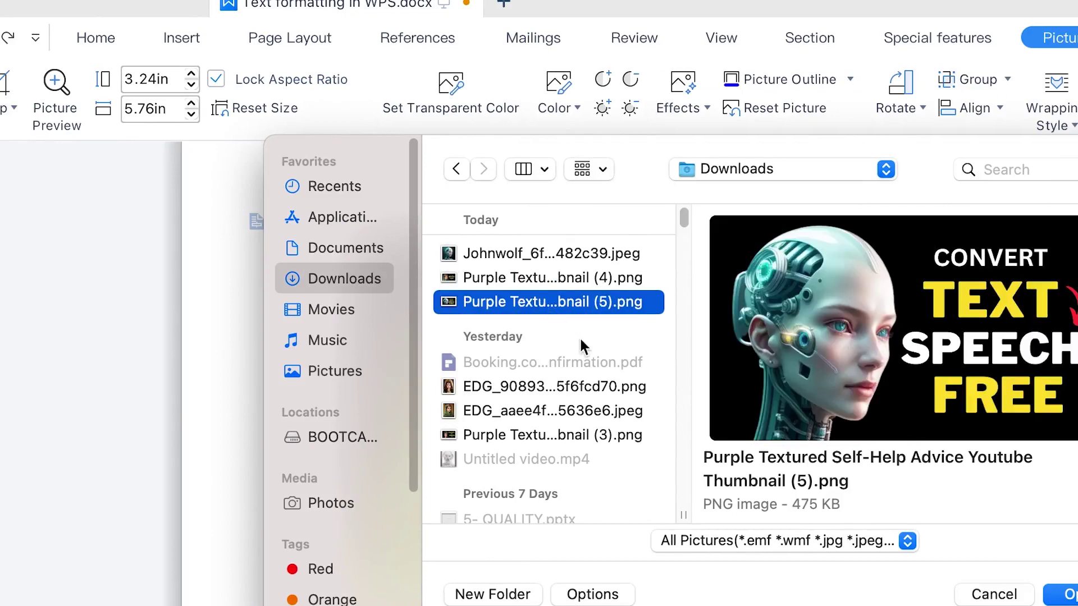
click(1063, 594)
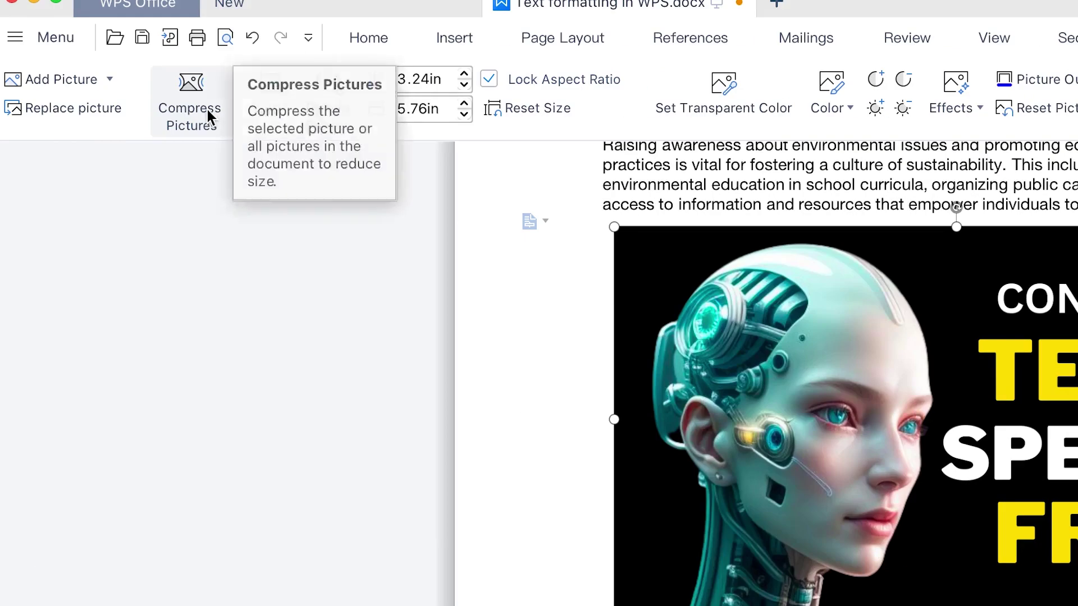
Crop the robot picture to a pentagon, trim its right side, then undo the crop.
click(284, 107)
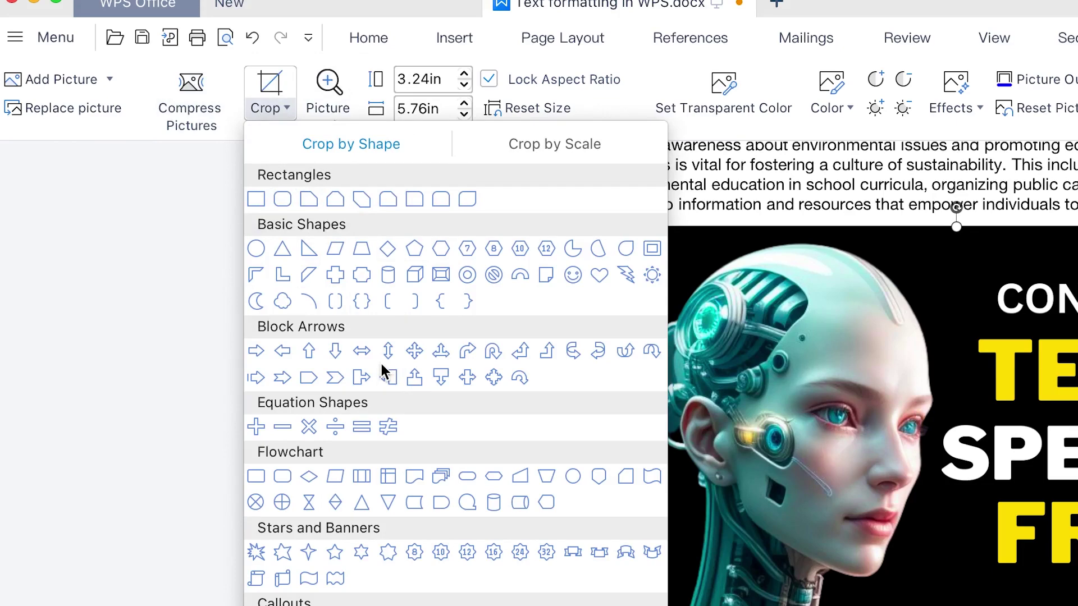
click(416, 247)
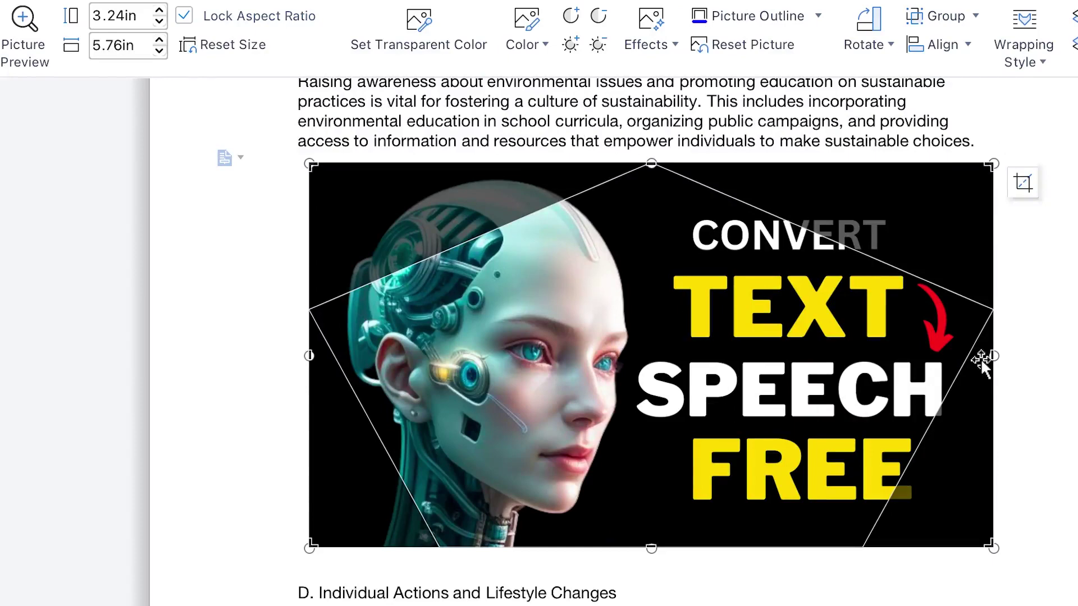
drag(986, 356, 948, 355)
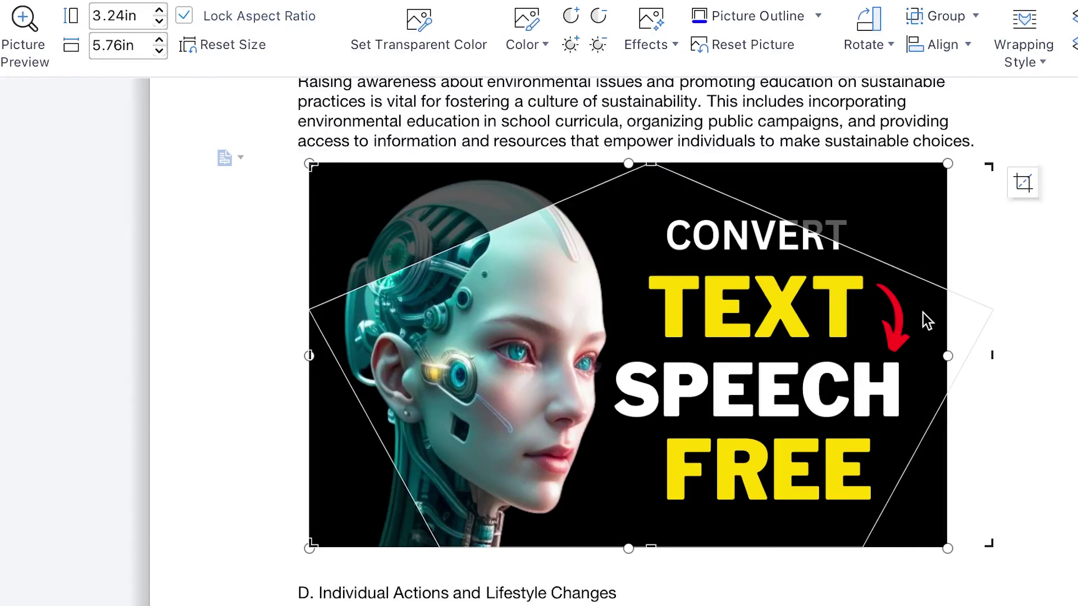
key(Return)
click(762, 337)
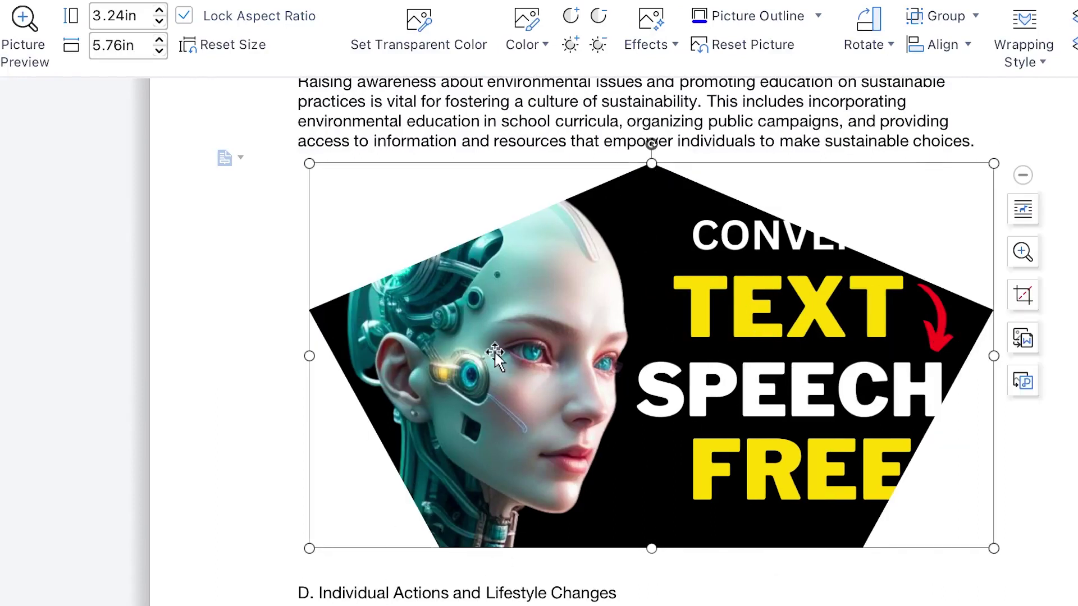
key(ctrl+z)
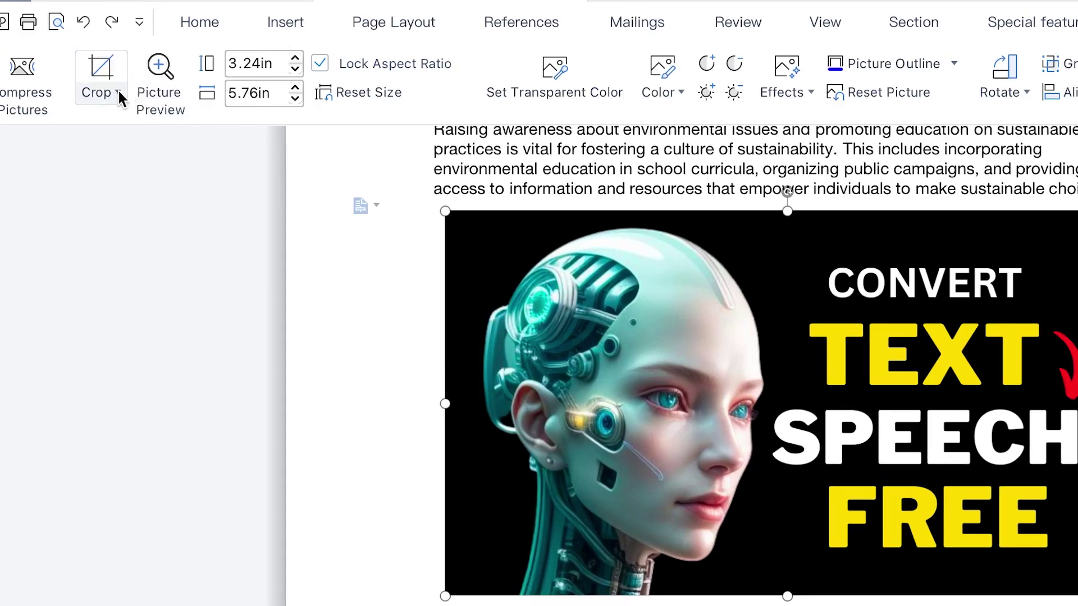
click(0, 44)
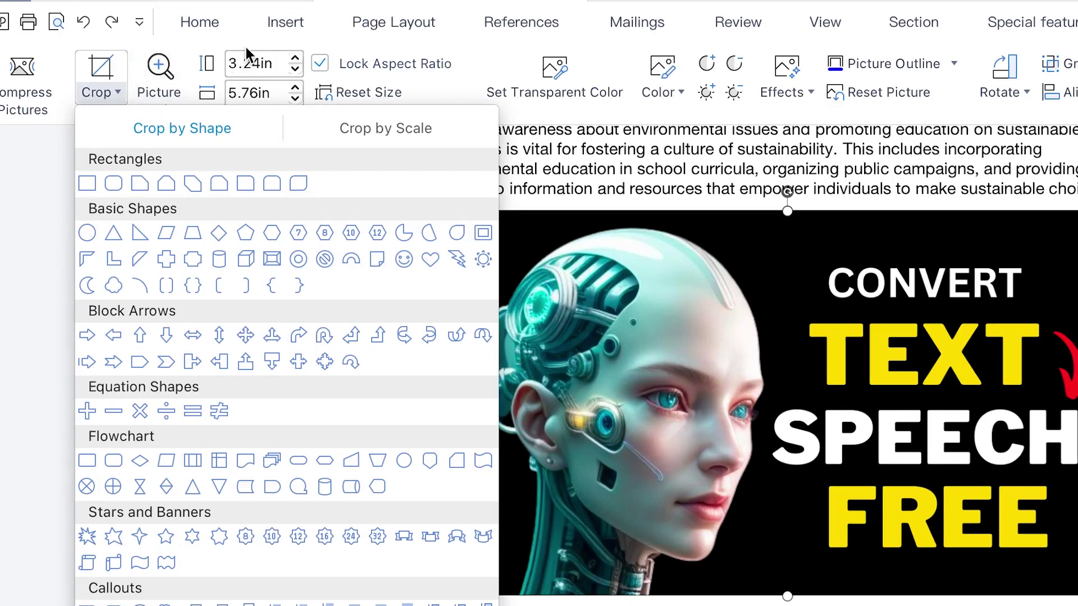
Close the crop shapes and set the robot picture's colour mode to Grayscale.
click(319, 65)
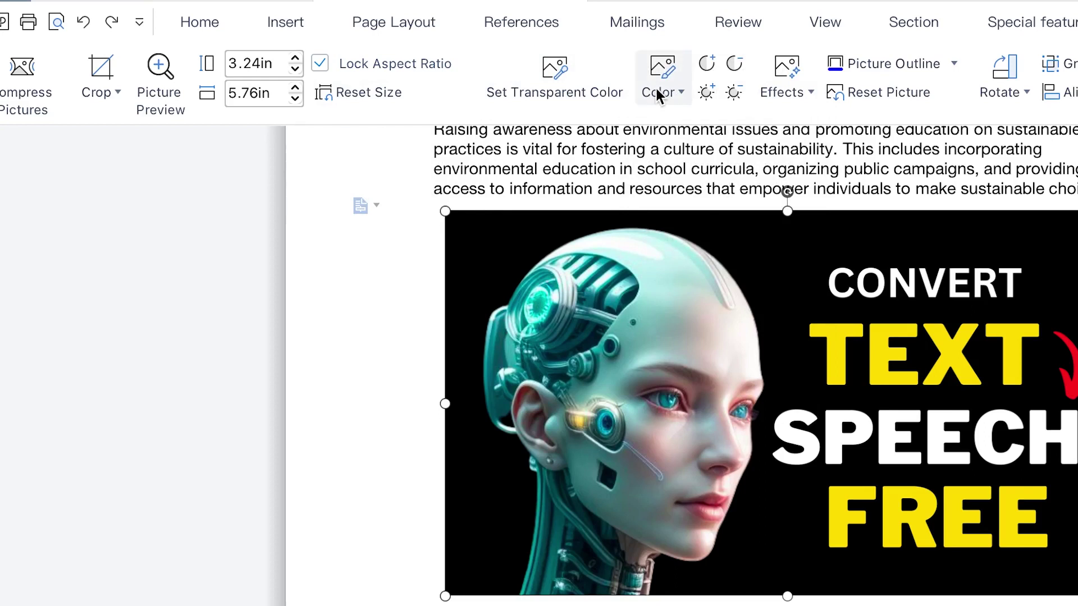
click(682, 89)
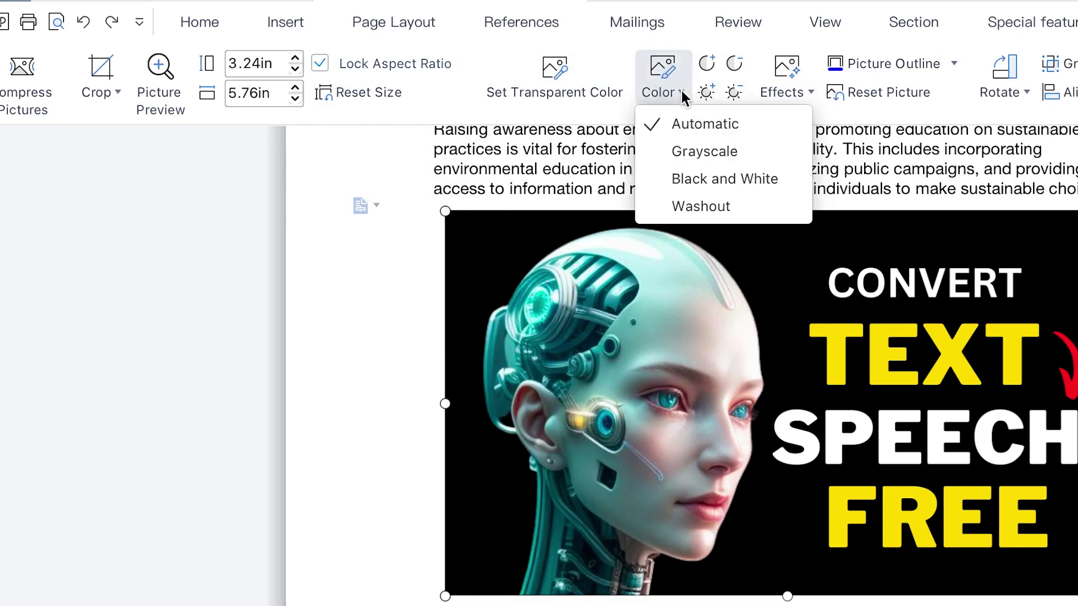
click(702, 157)
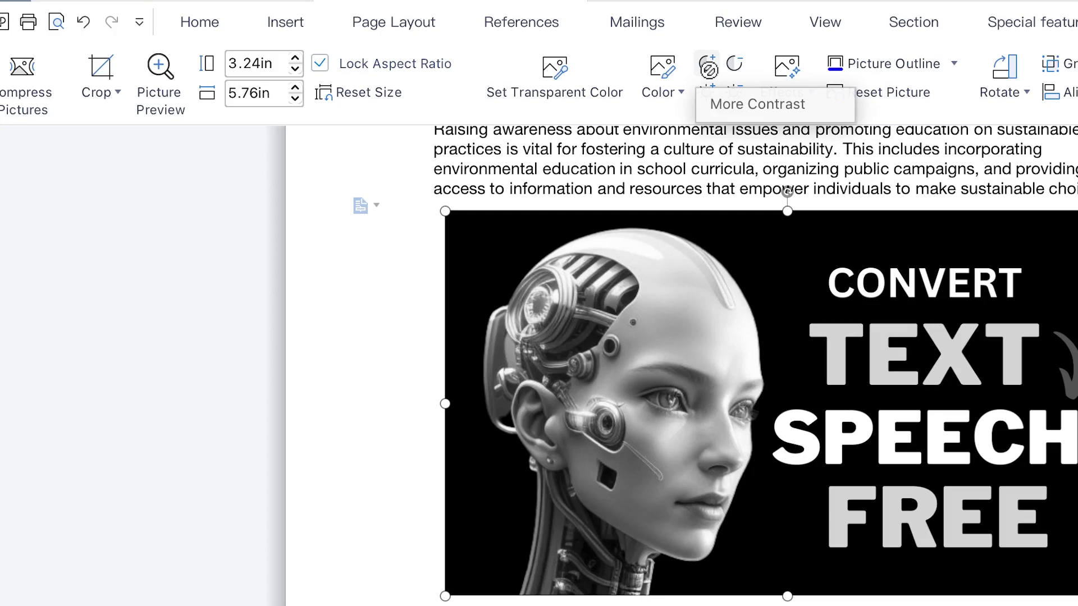
Raise the contrast once, then set the picture colour back to Automatic.
click(708, 67)
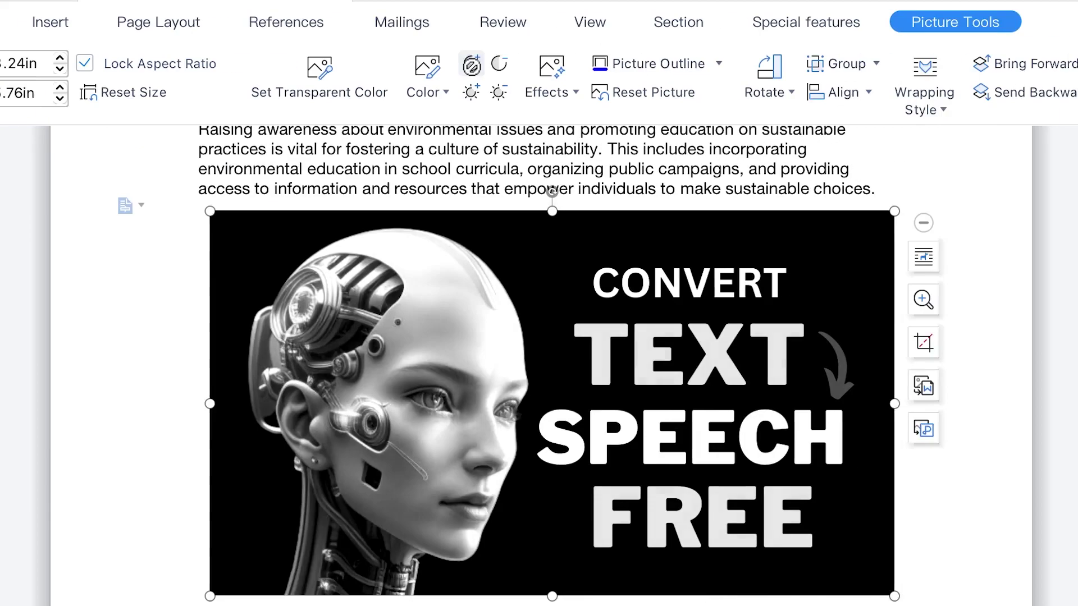
click(444, 93)
click(450, 120)
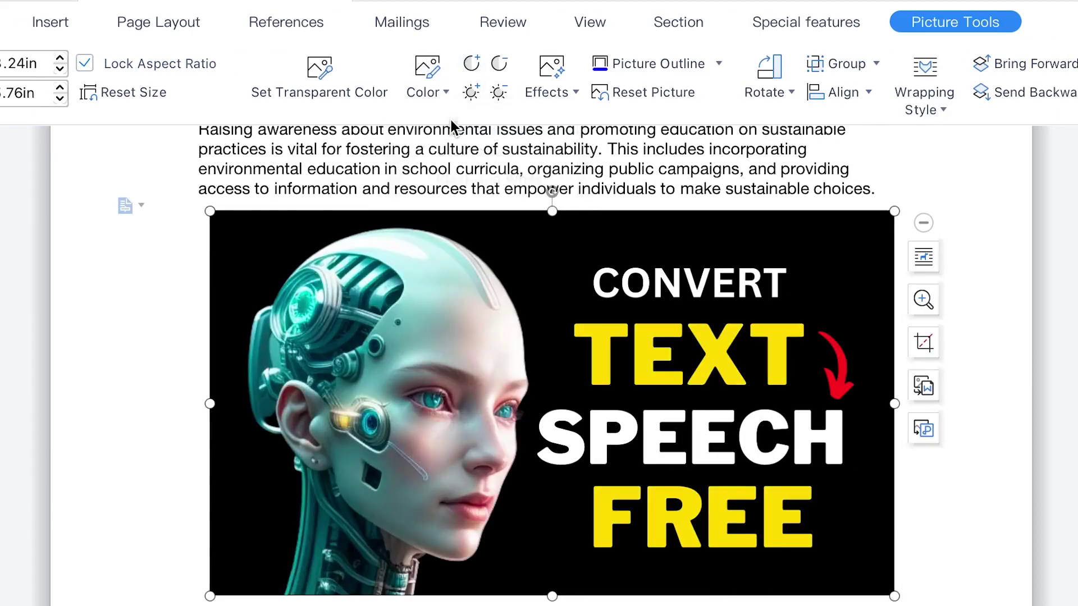
Raise the picture's contrast five steps, then lower it four steps.
click(475, 66)
click(475, 67)
click(475, 67)
click(475, 66)
click(475, 66)
click(498, 65)
click(497, 65)
click(498, 65)
click(498, 66)
click(498, 65)
click(498, 65)
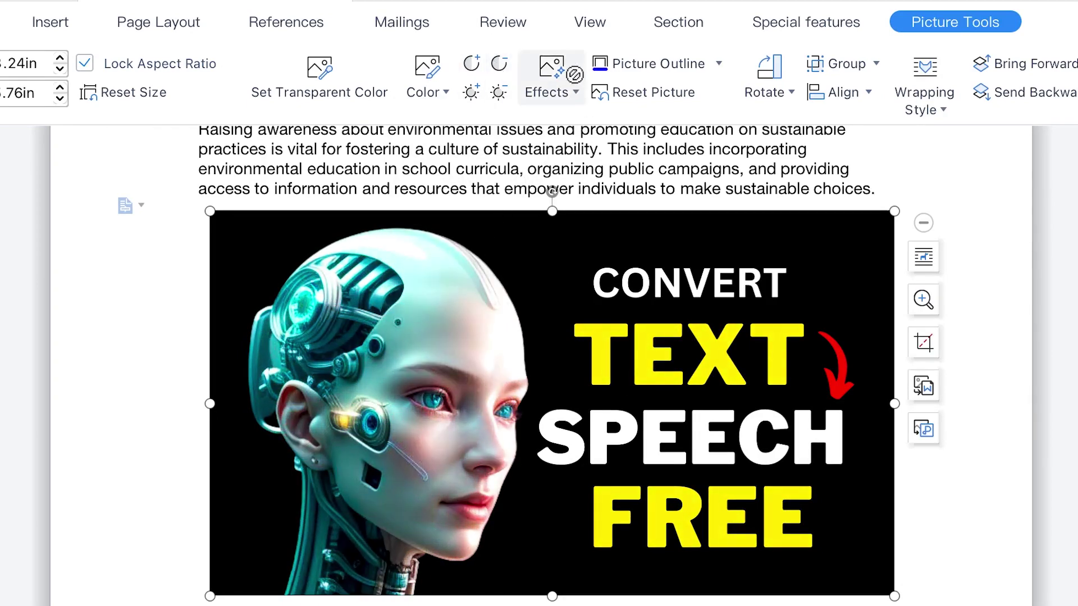
Give the robot picture an outer shadow.
click(576, 94)
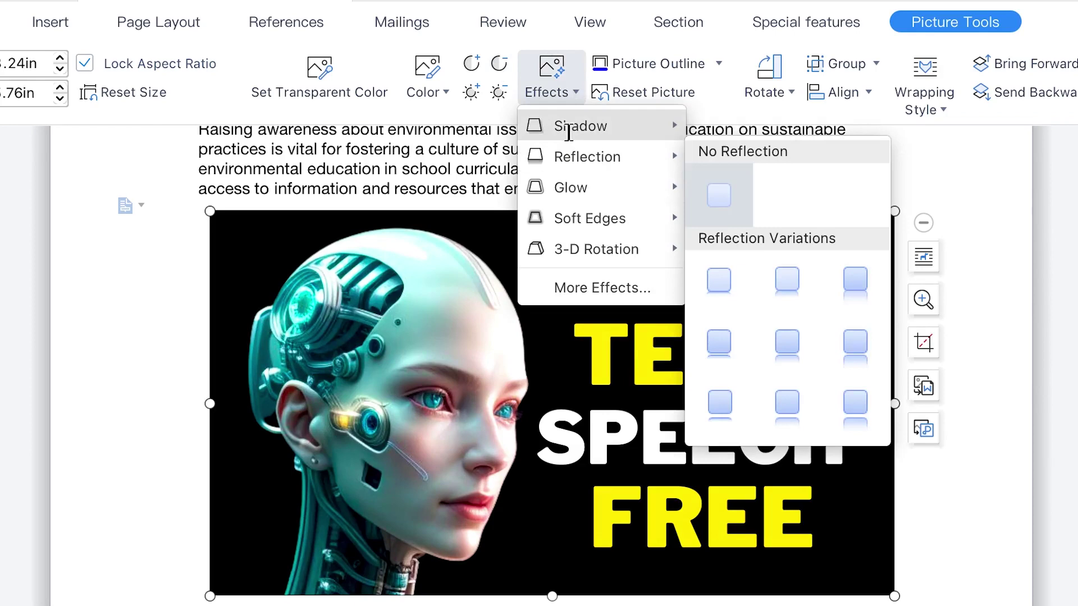
mouse_move(568, 132)
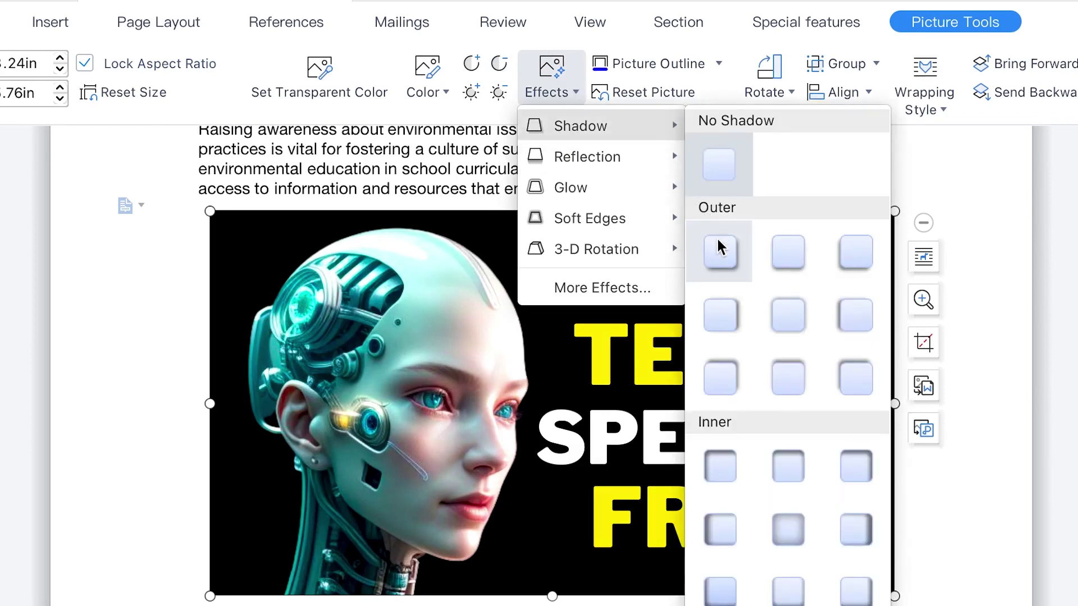
click(724, 252)
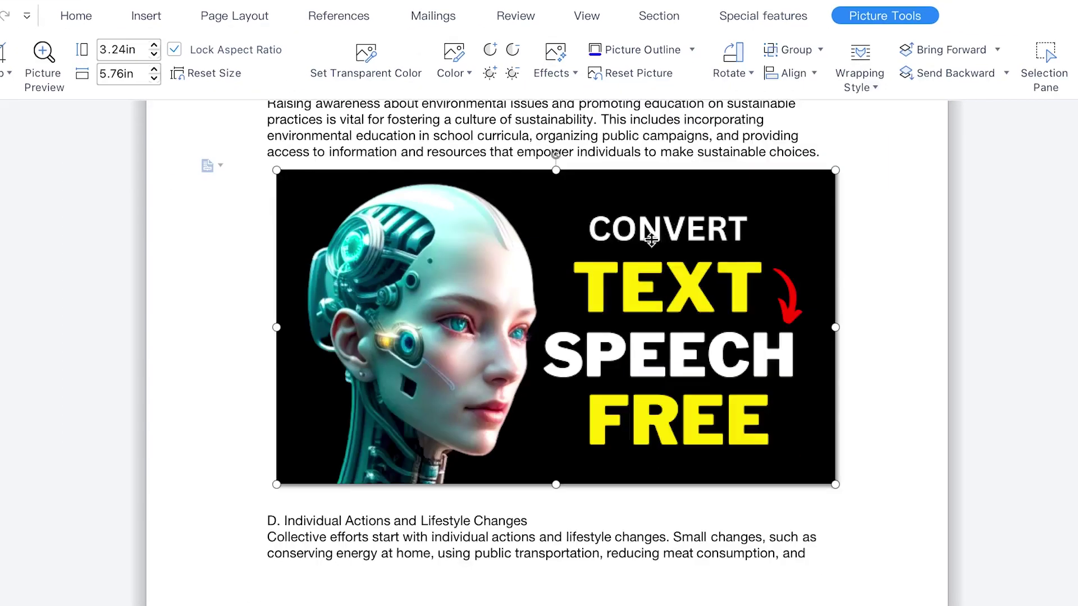
Apply a Parallel 3-D rotation preset to the picture.
click(555, 79)
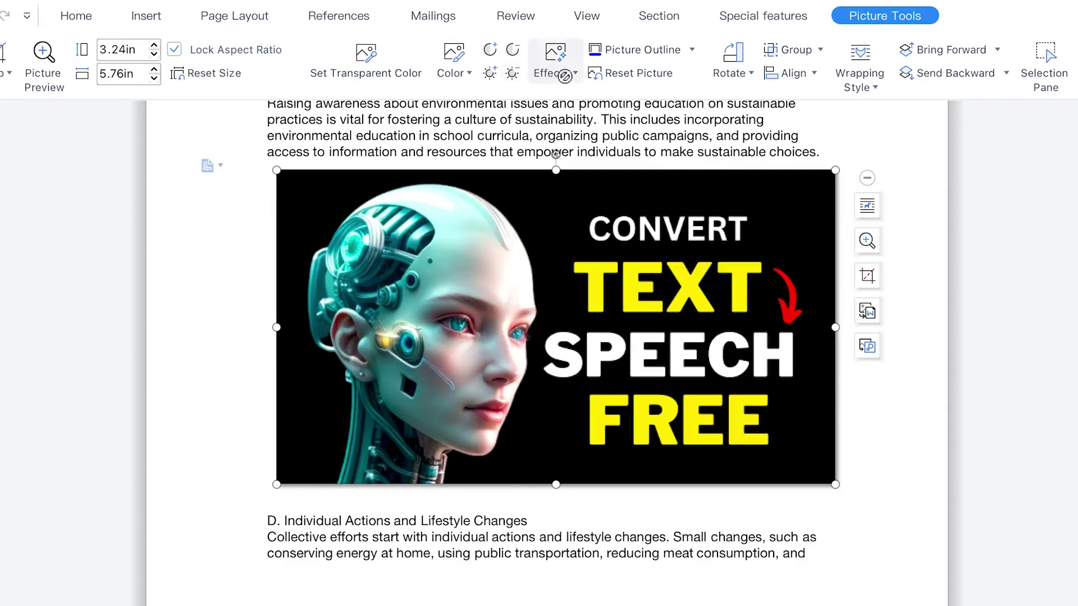
mouse_move(591, 174)
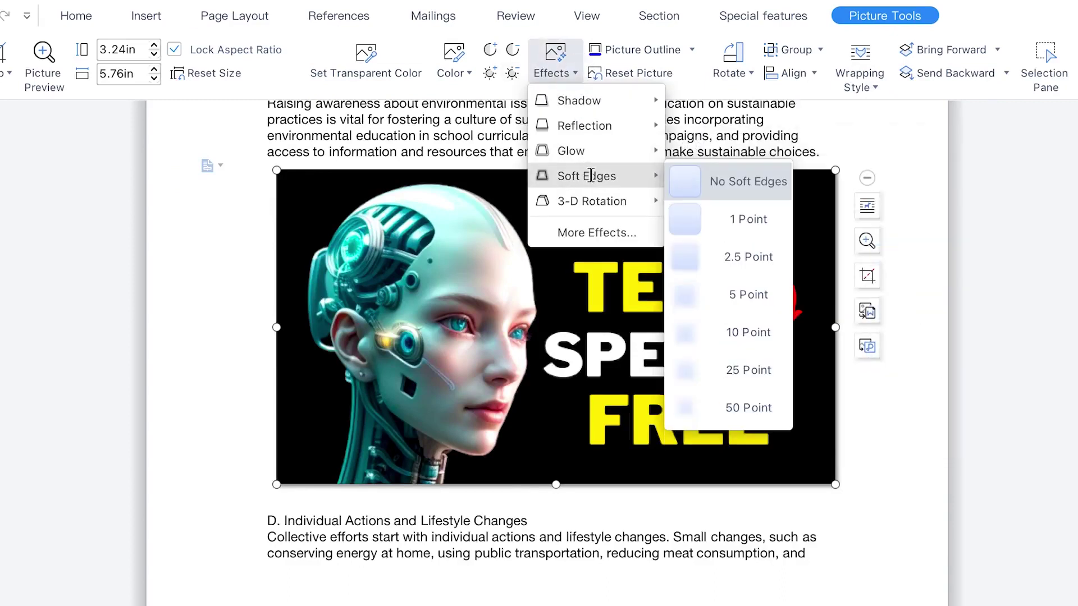
mouse_move(595, 201)
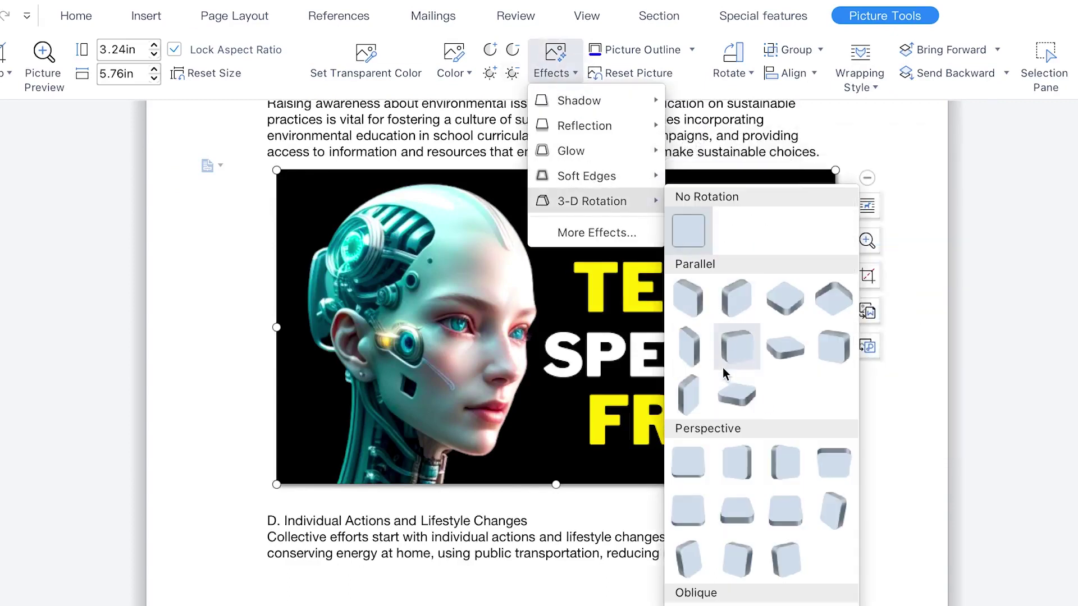
click(689, 299)
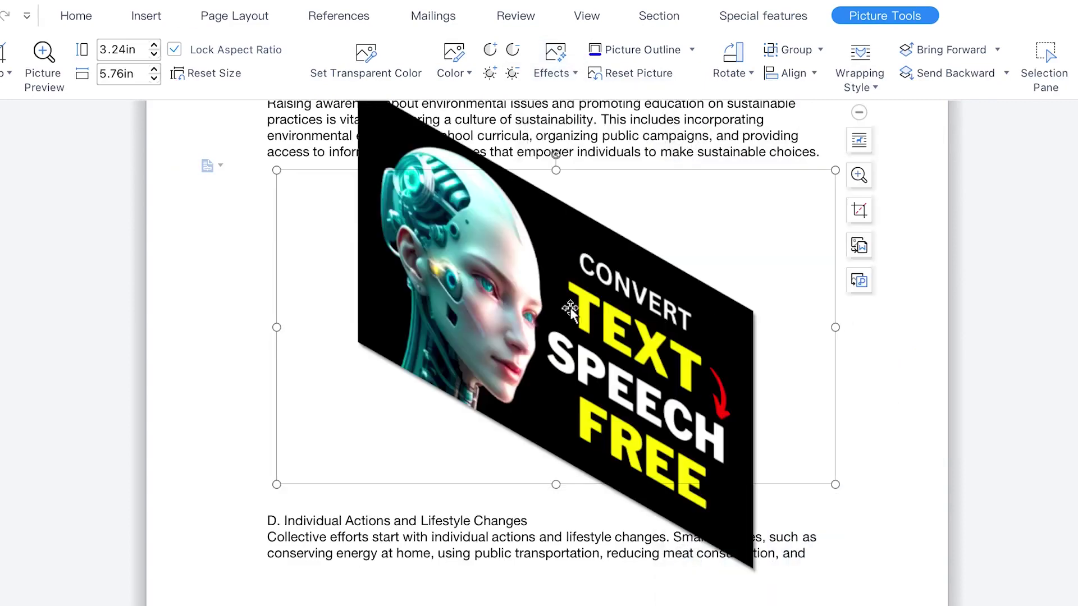
Add a reflection variation beneath the picture.
click(568, 72)
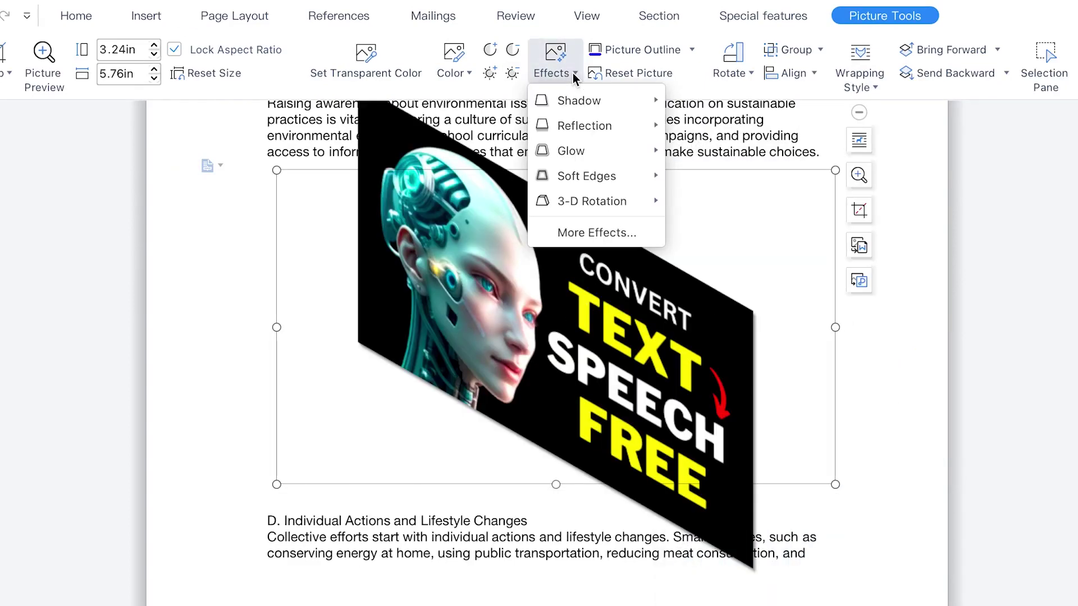
mouse_move(596, 126)
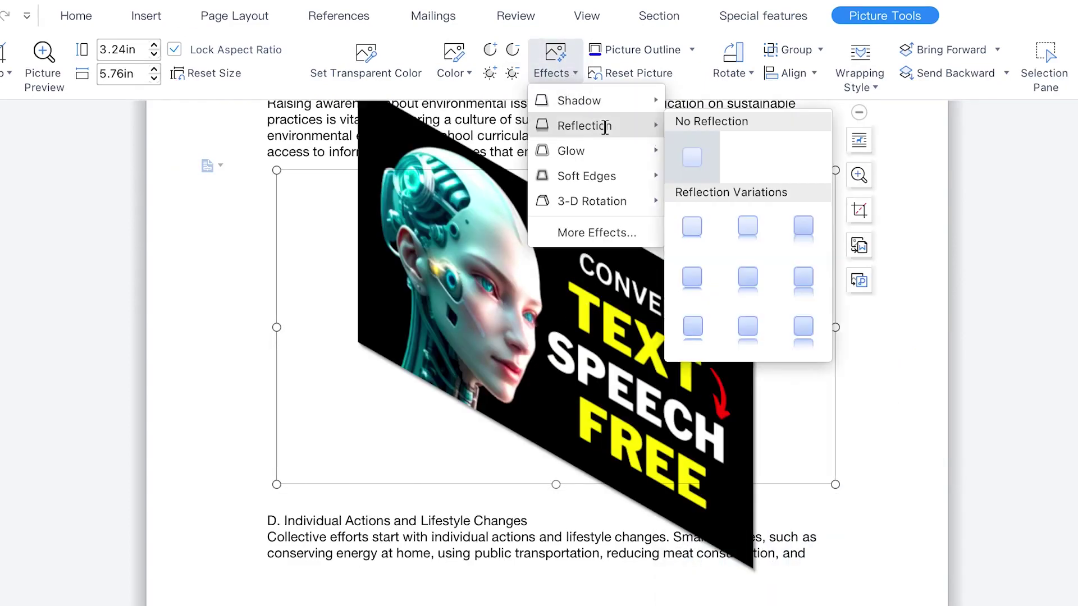
click(735, 312)
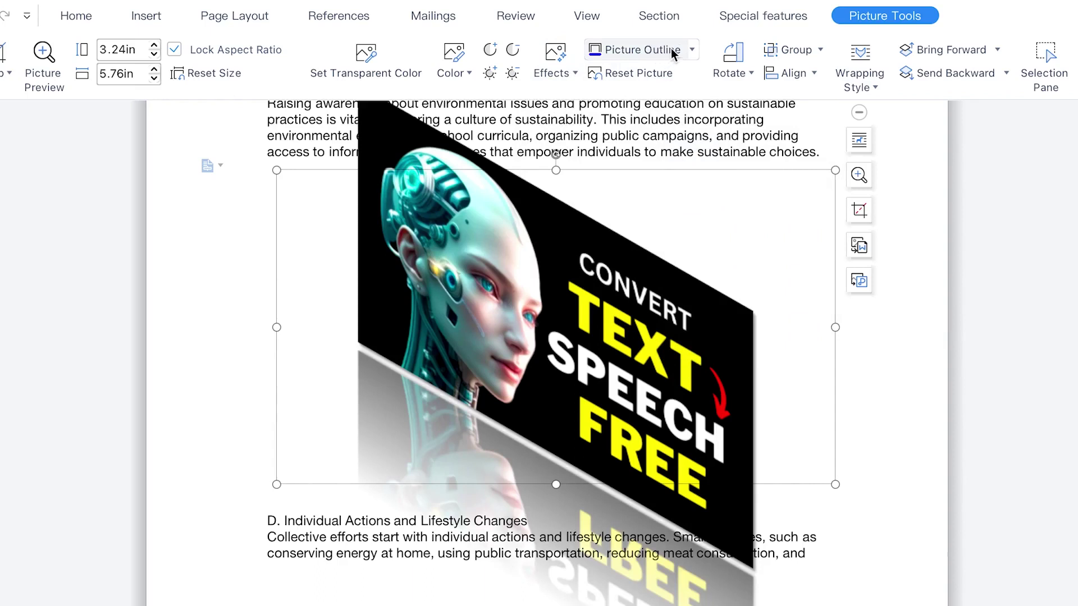
Set the picture outline weight to 4.5 pt, then reset the picture to clear its effects.
click(692, 49)
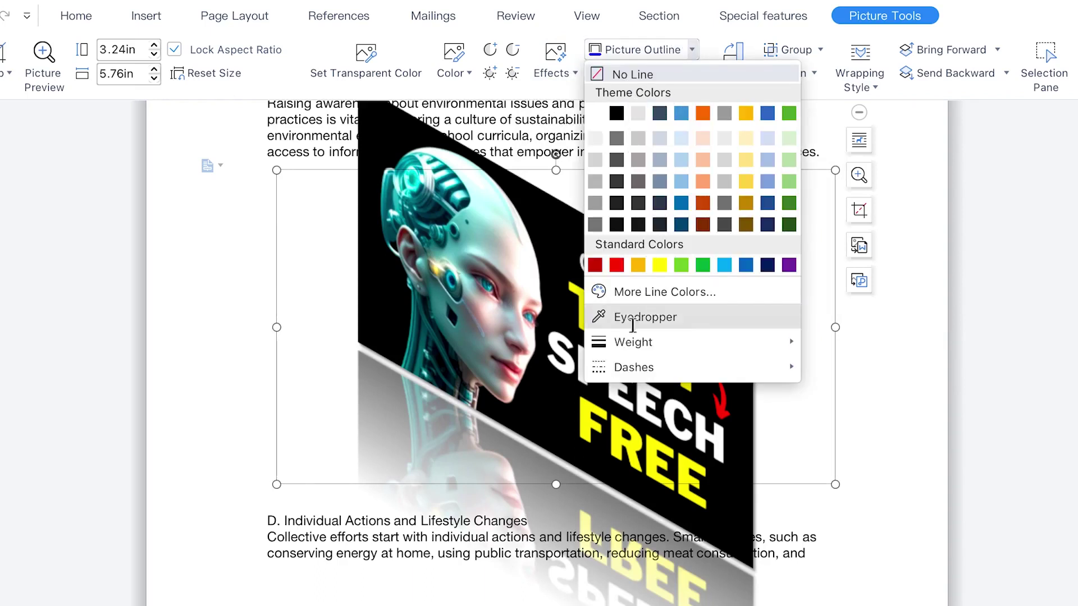
mouse_move(634, 342)
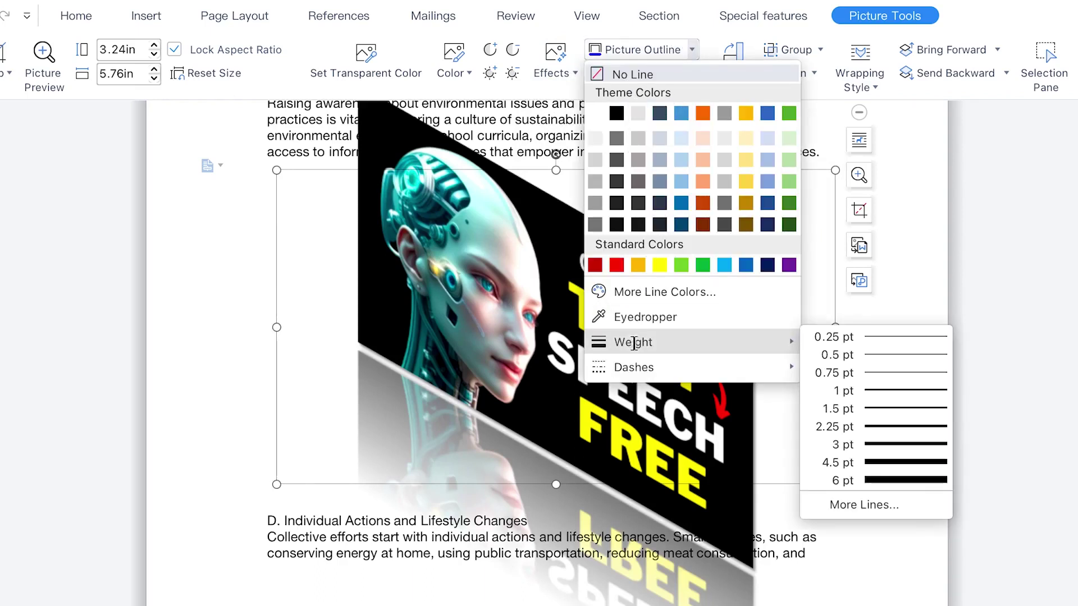
click(887, 462)
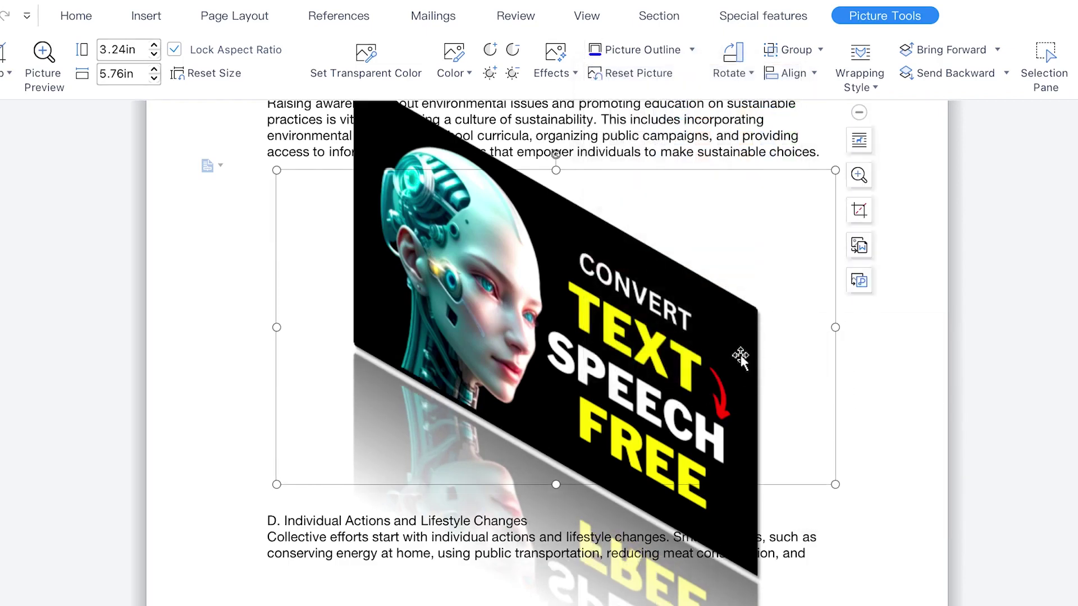
click(646, 73)
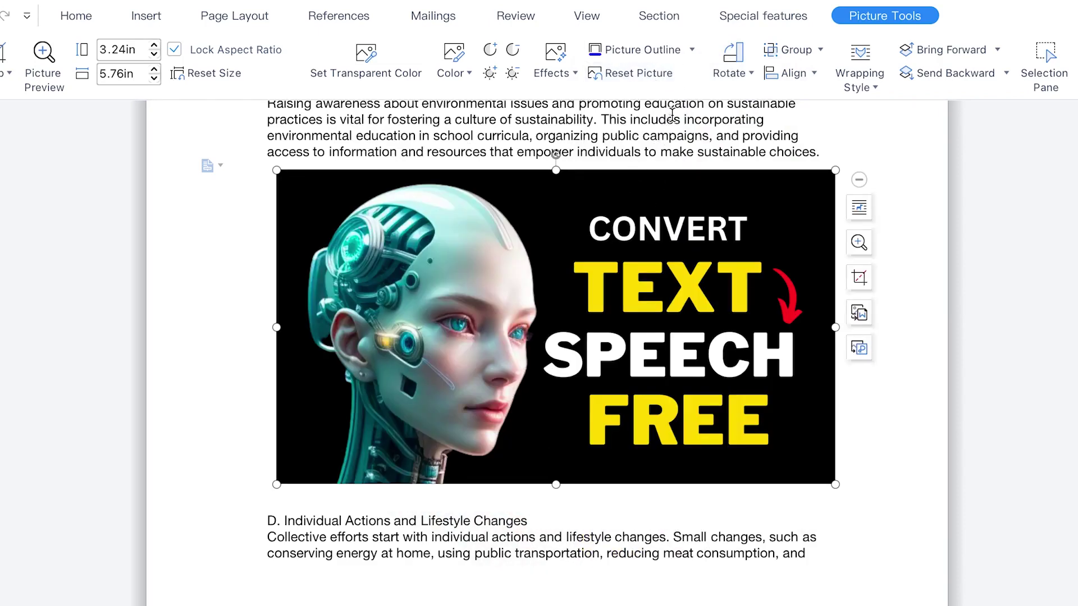
Try rotating the picture left 90° and flipping it horizontally, then undo with Ctrl+Z.
click(753, 72)
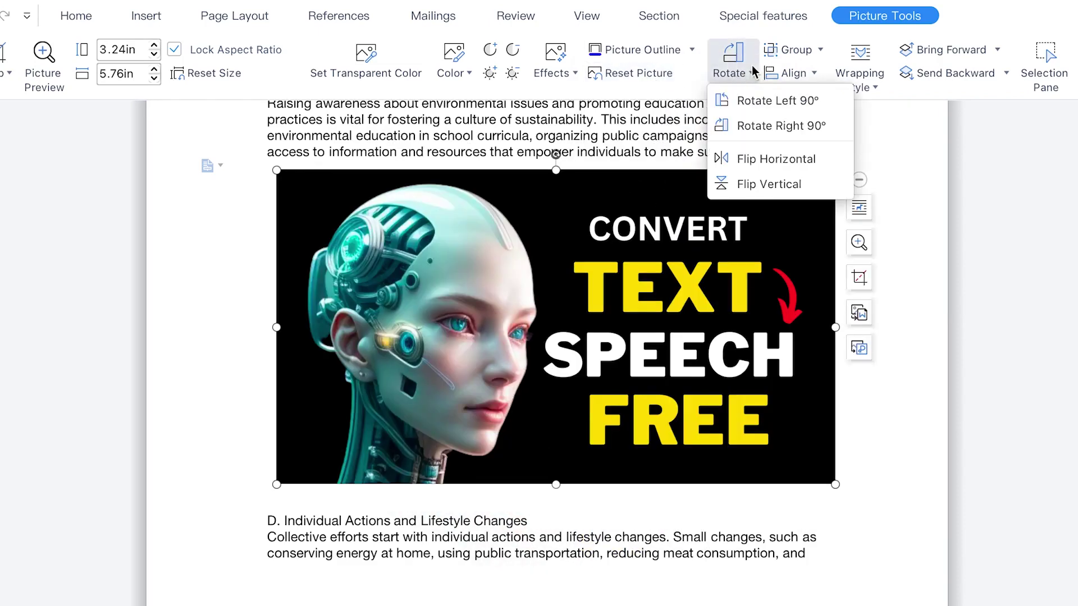
click(772, 103)
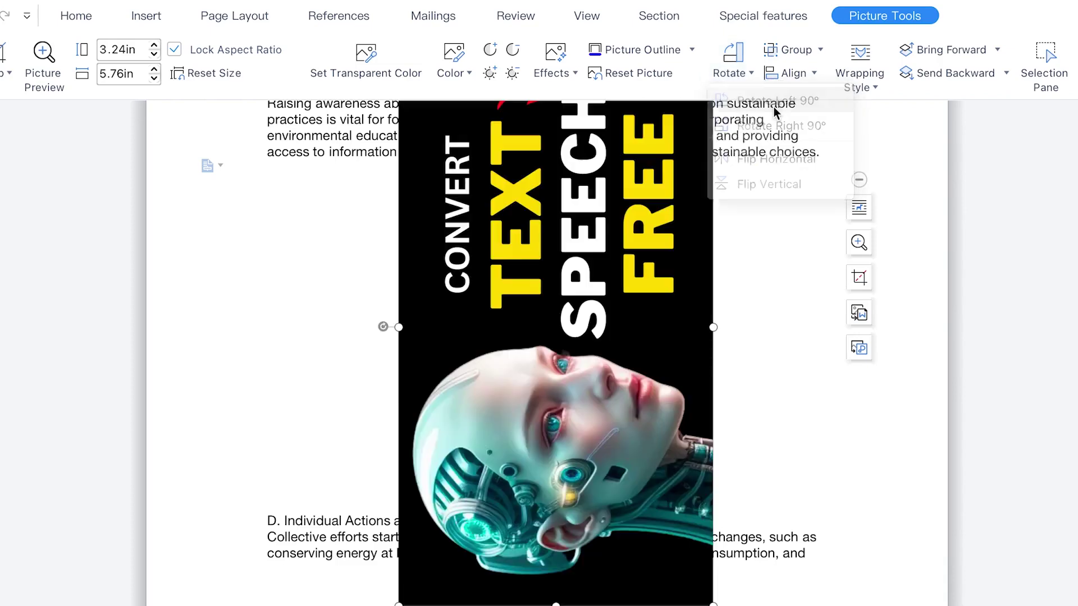
click(753, 63)
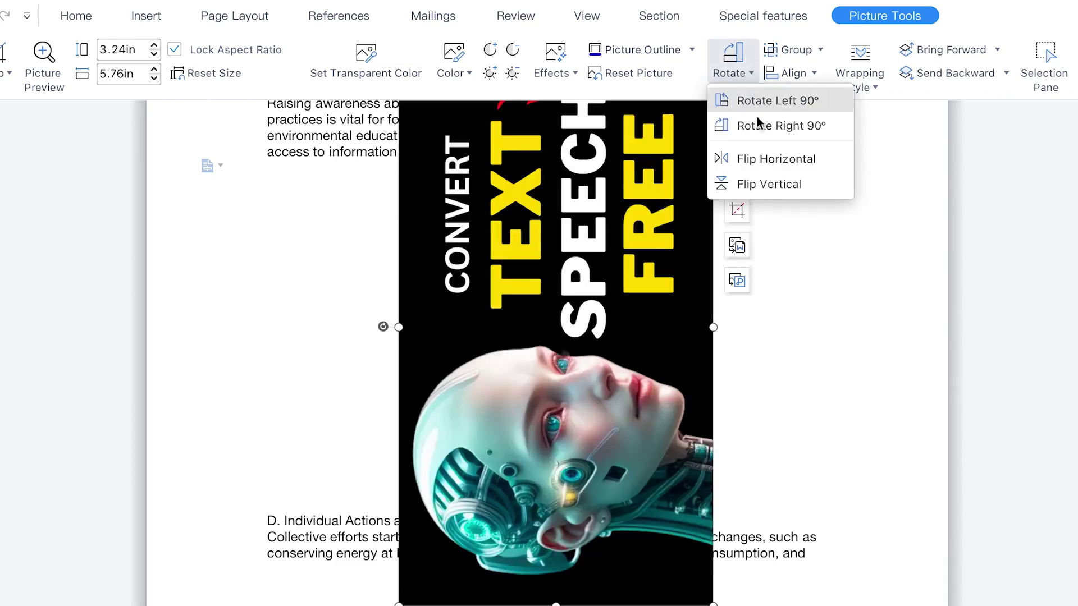
click(776, 158)
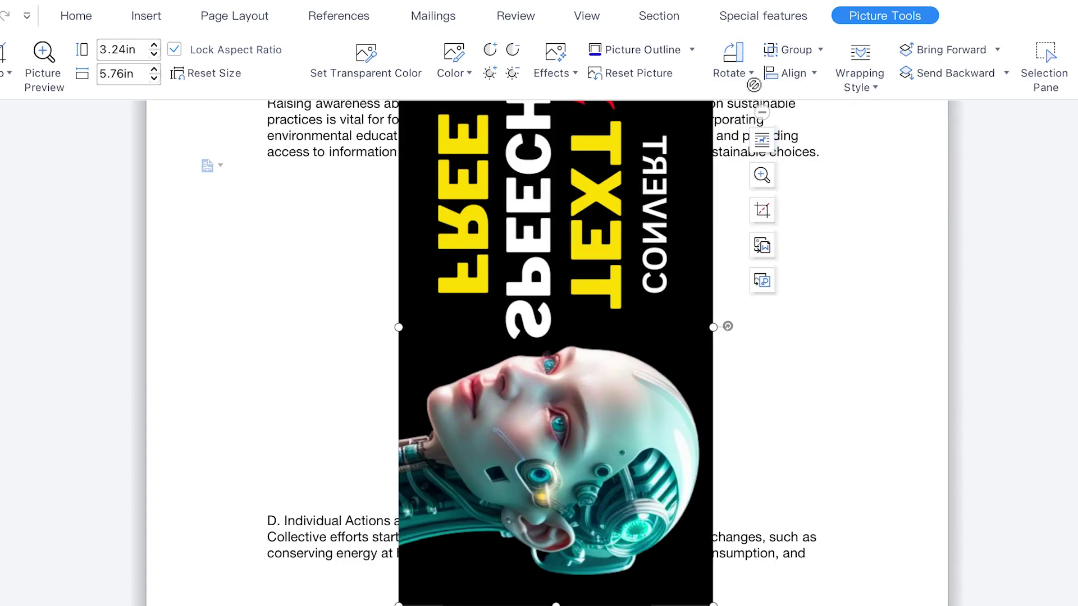
key(ctrl+z)
key(ctrl+z)
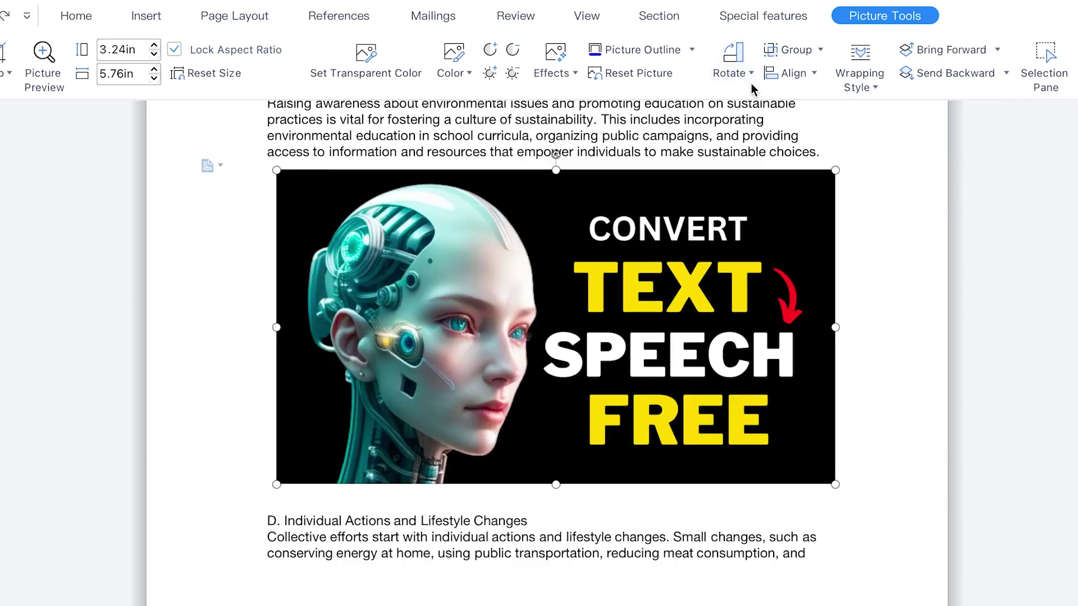
click(820, 55)
click(797, 227)
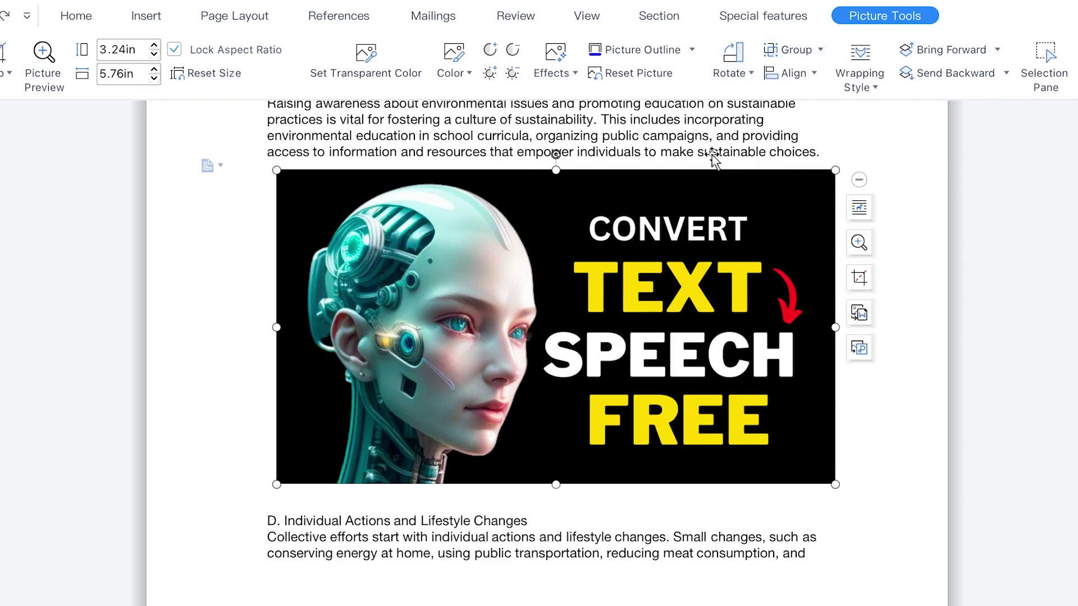
click(815, 73)
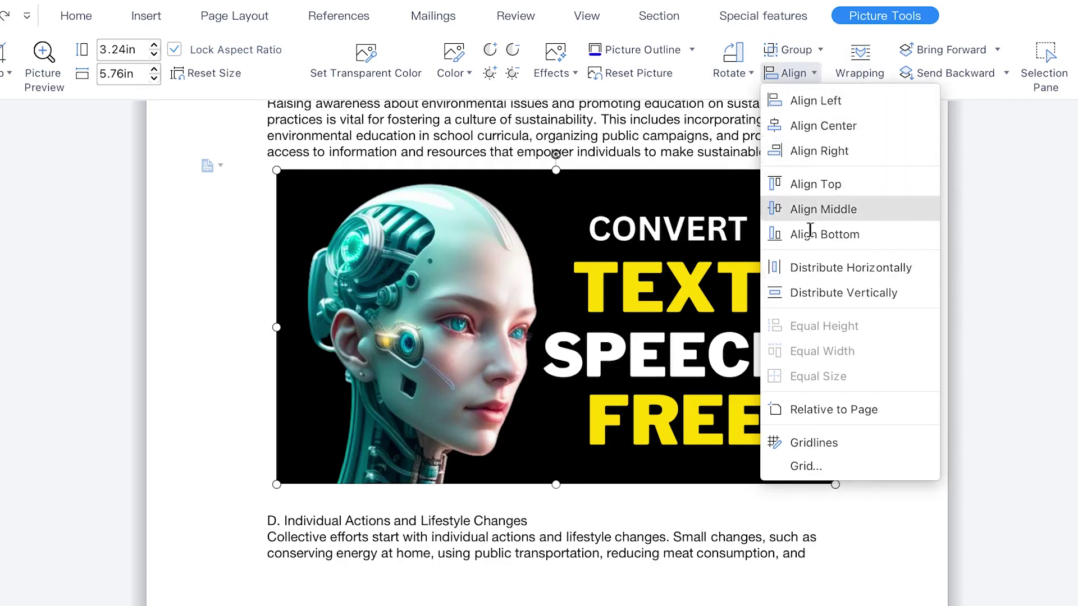
click(522, 286)
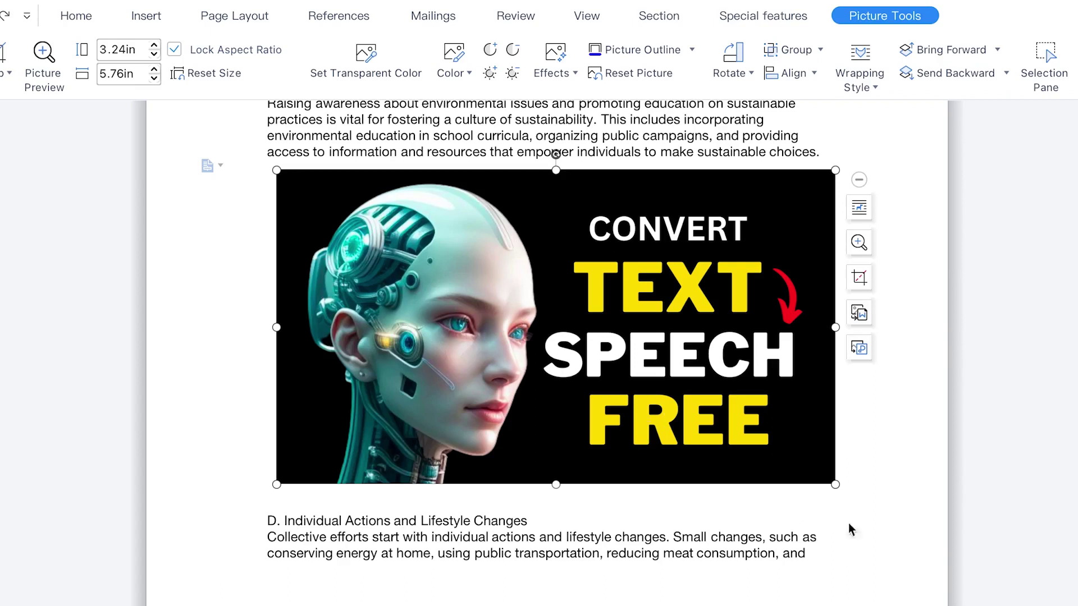
Add blank lines after the robot picture.
click(859, 486)
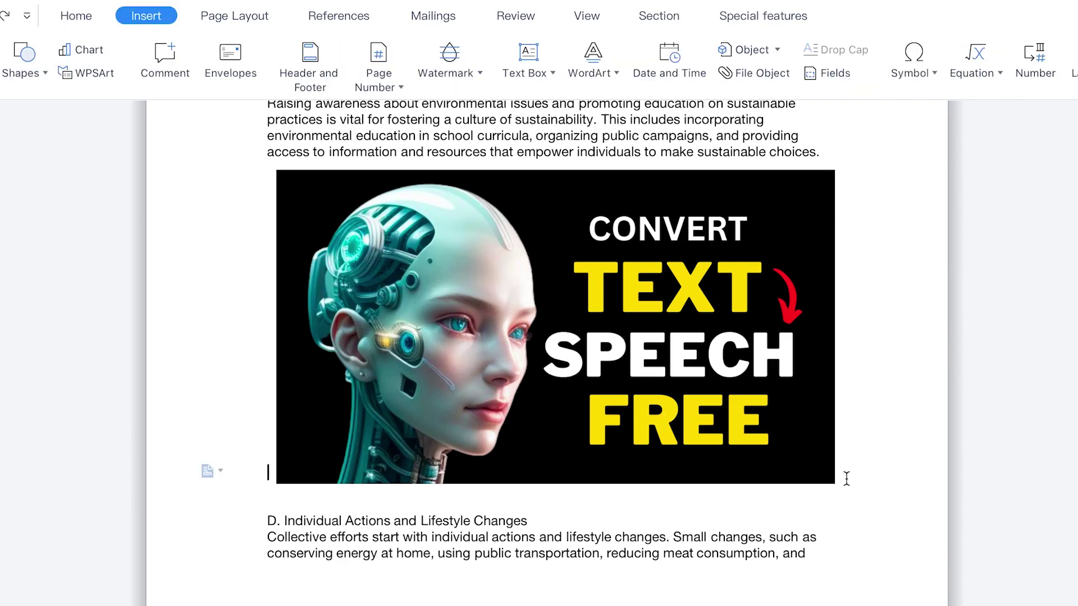
key(Return)
key(Return)
key(Return)
key(Return)
key(Return)
key(Return)
key(Return)
key(Return)
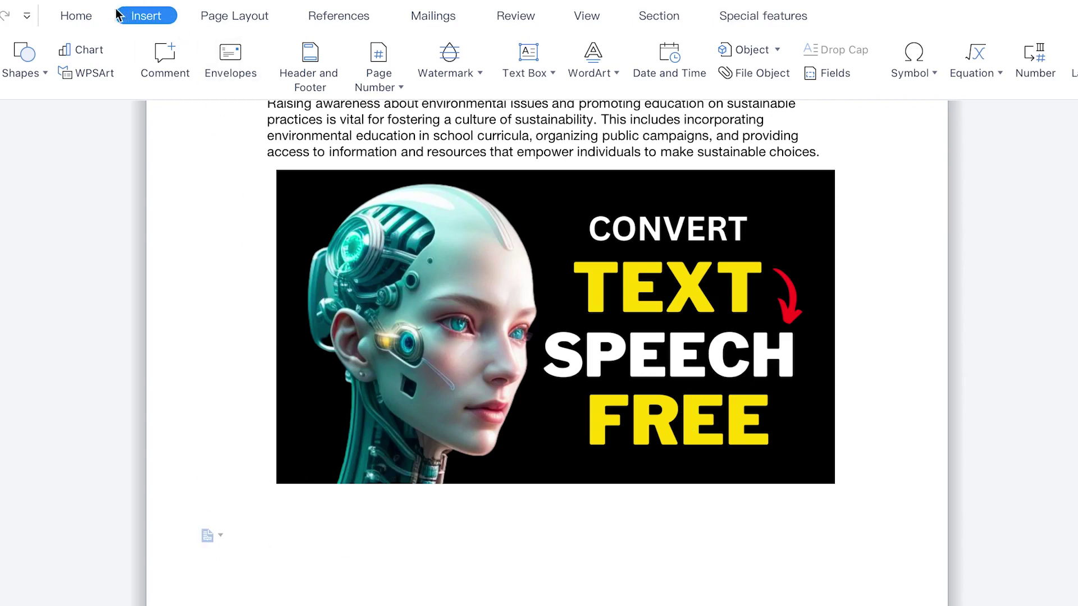
click(84, 18)
click(140, 17)
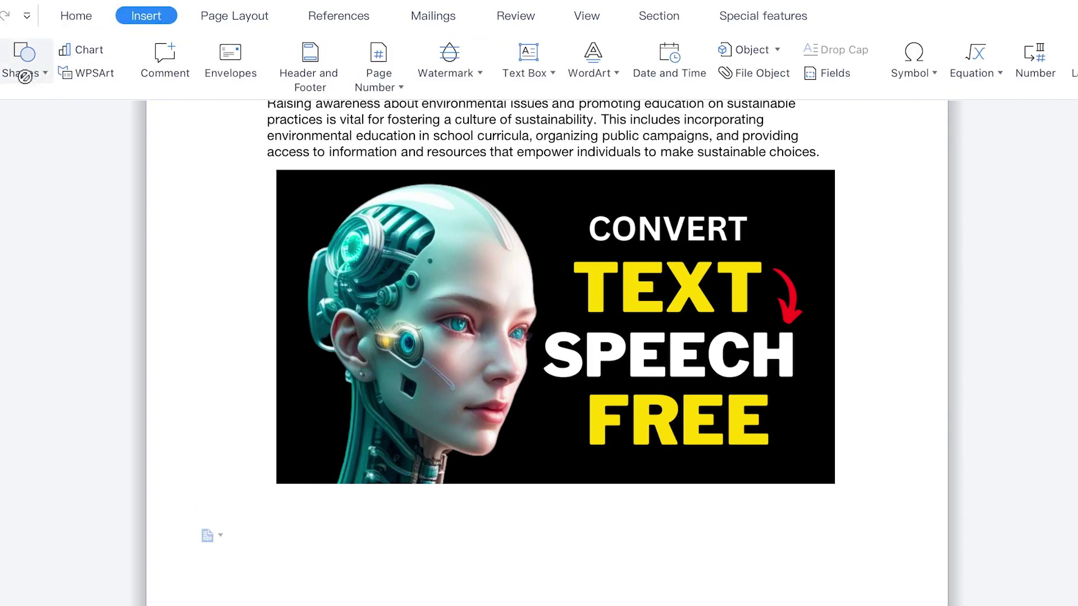
Draw a 2.81-in horizontal arrow line beneath the picture.
click(45, 74)
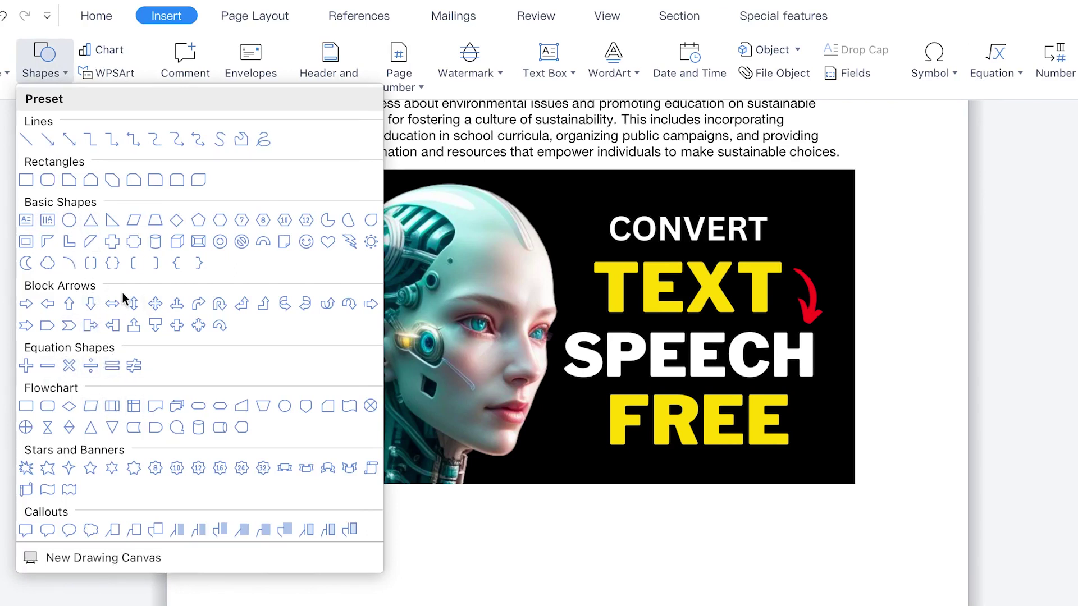
click(47, 139)
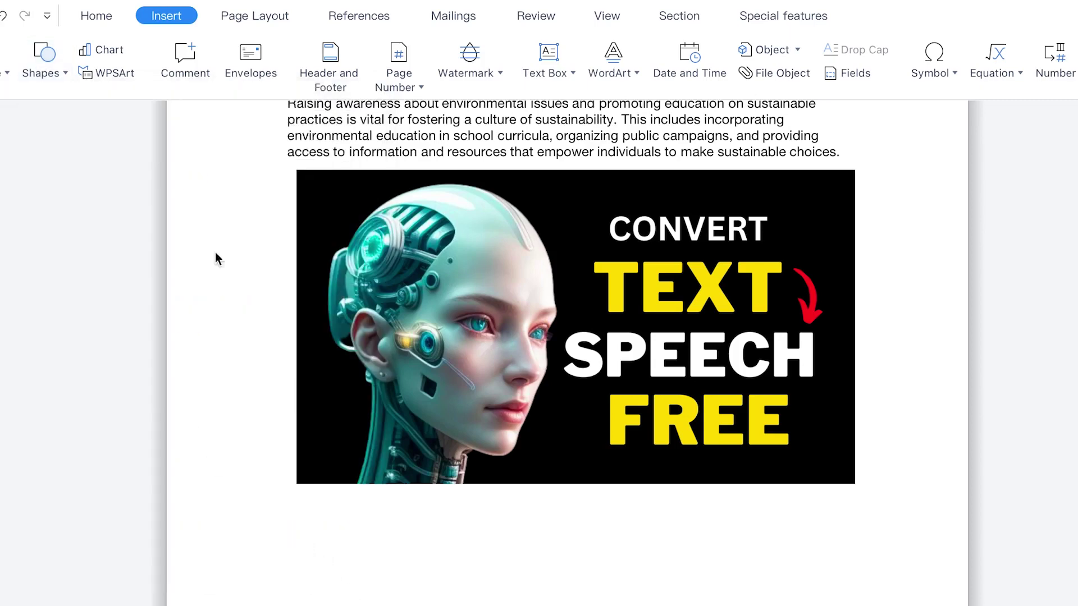
drag(338, 563, 383, 562)
mouse_move(508, 588)
mouse_down()
mouse_move(602, 590)
mouse_move(610, 563)
mouse_up()
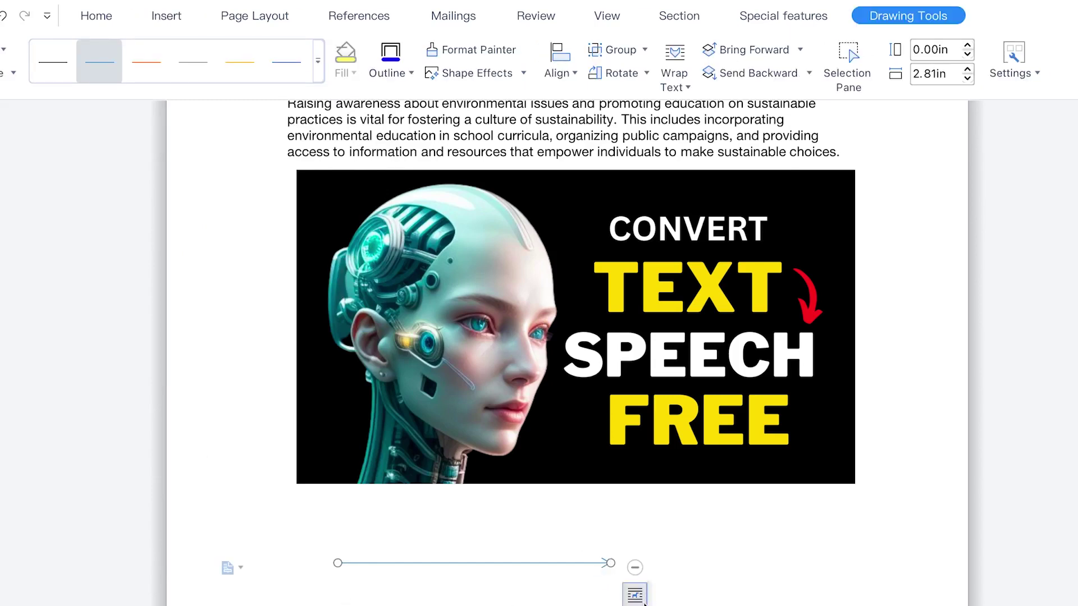
click(348, 591)
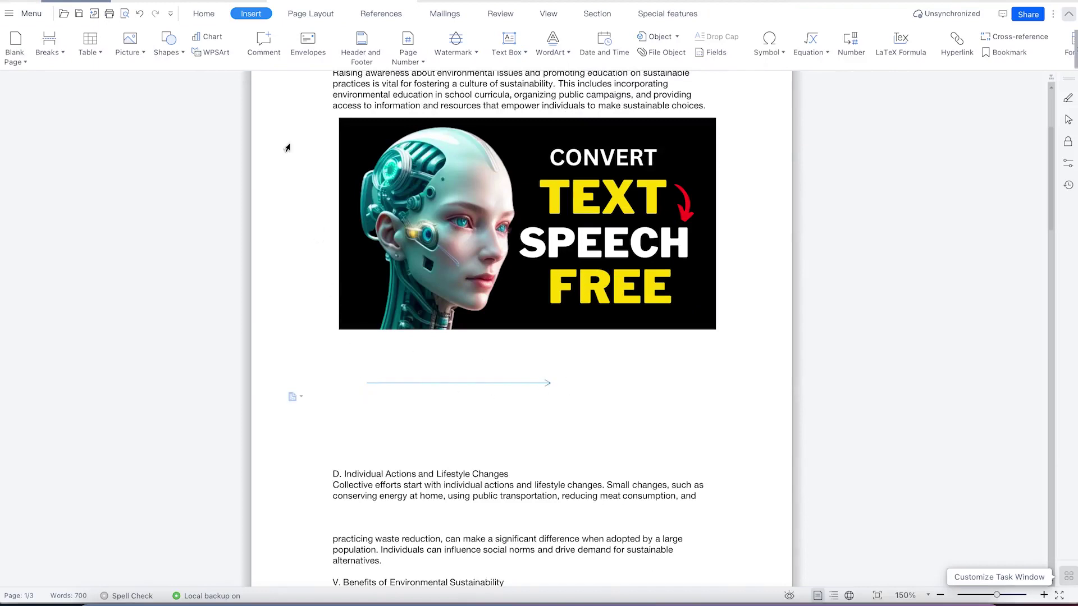
Draw a 0.77 × 2.53 in orange rectangle just beneath the arrow line and show its fill colours.
click(168, 41)
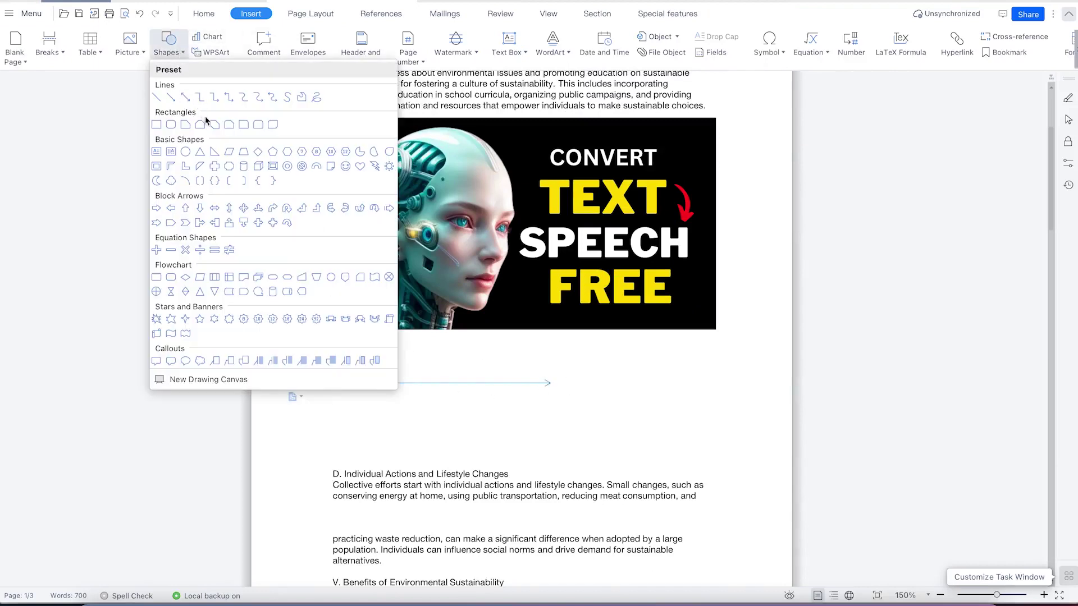
click(157, 124)
mouse_move(389, 390)
mouse_down()
mouse_move(545, 423)
mouse_move(554, 439)
mouse_up()
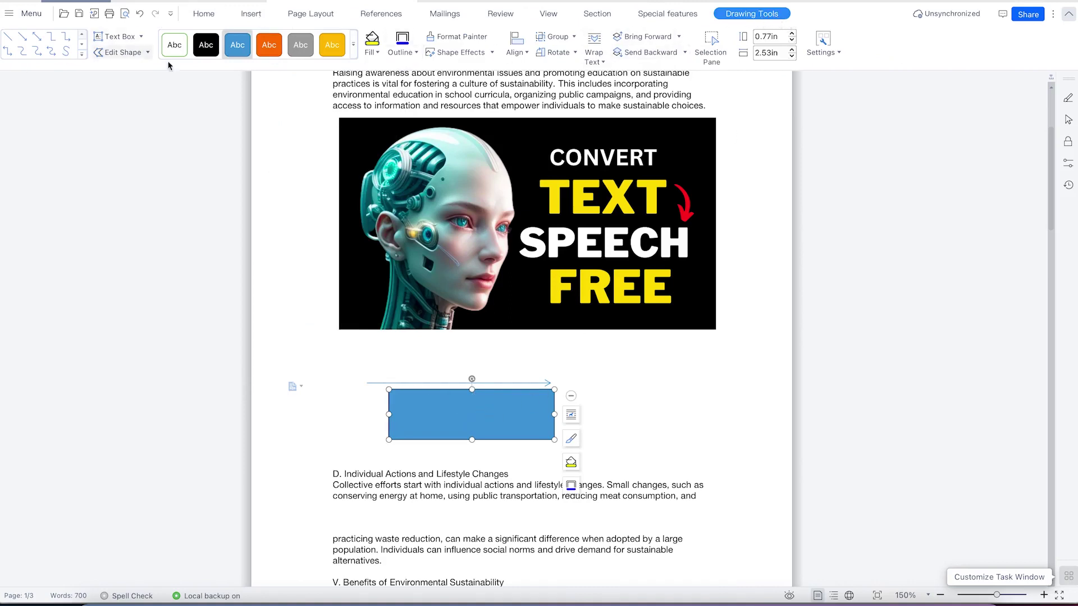
click(269, 45)
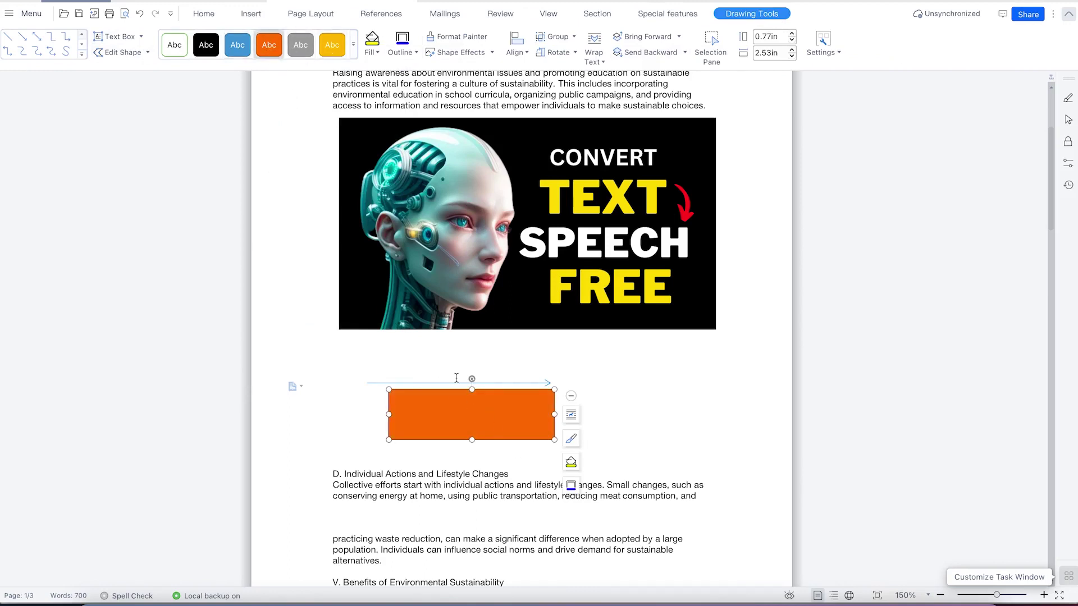
click(378, 52)
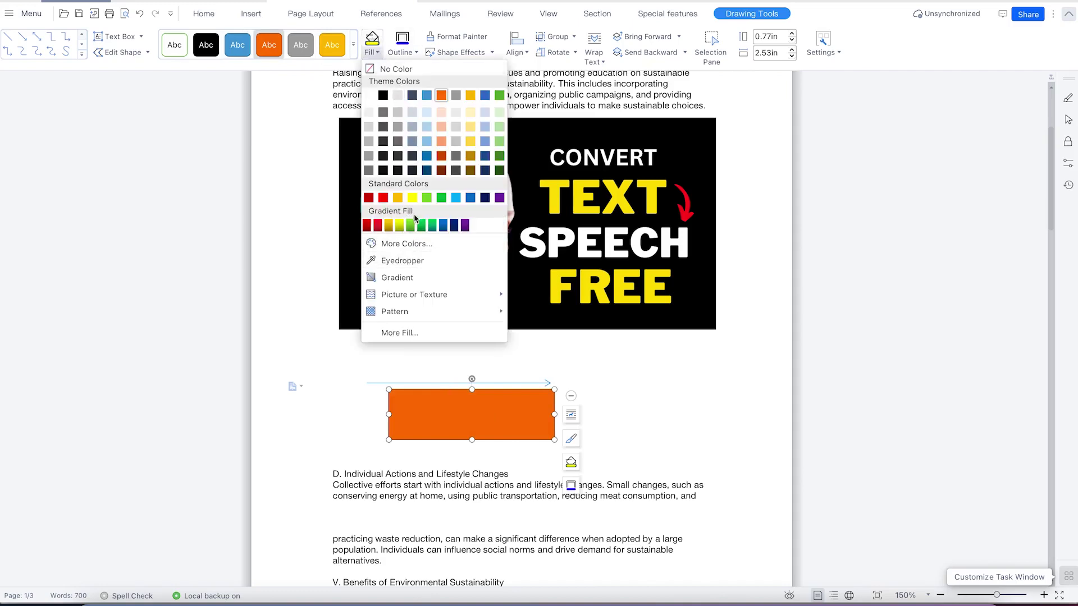
Fill the rectangle dark grey and give it a red 3 pt outline.
click(397, 157)
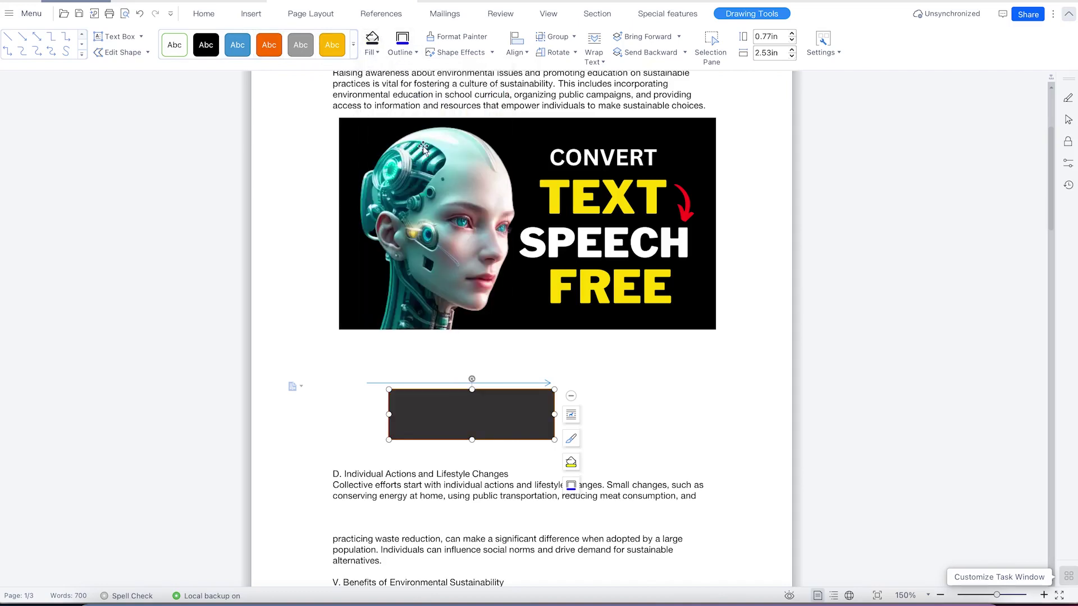
click(414, 54)
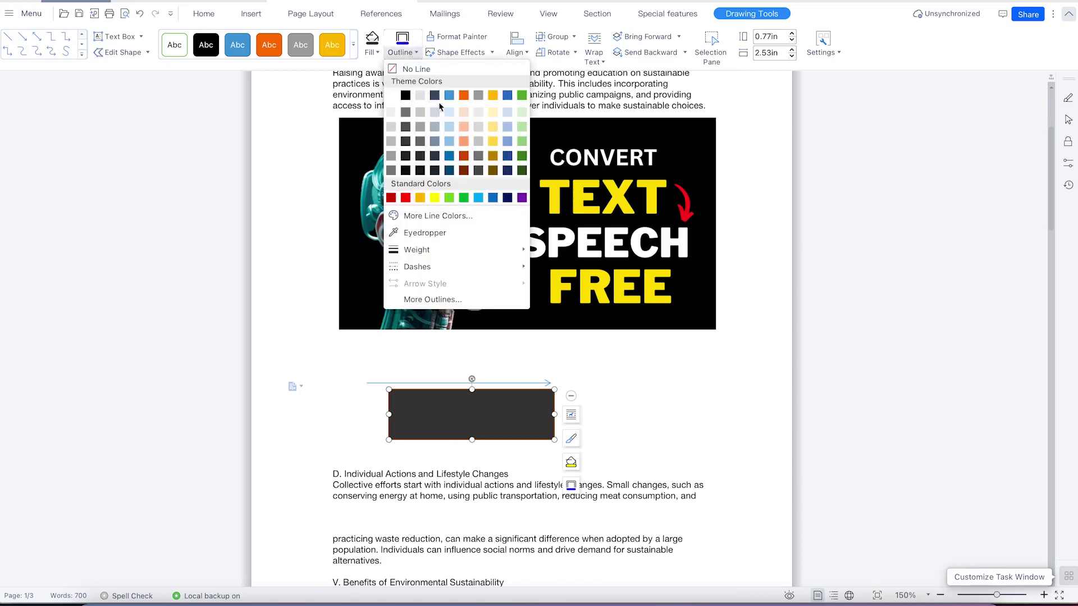
click(391, 197)
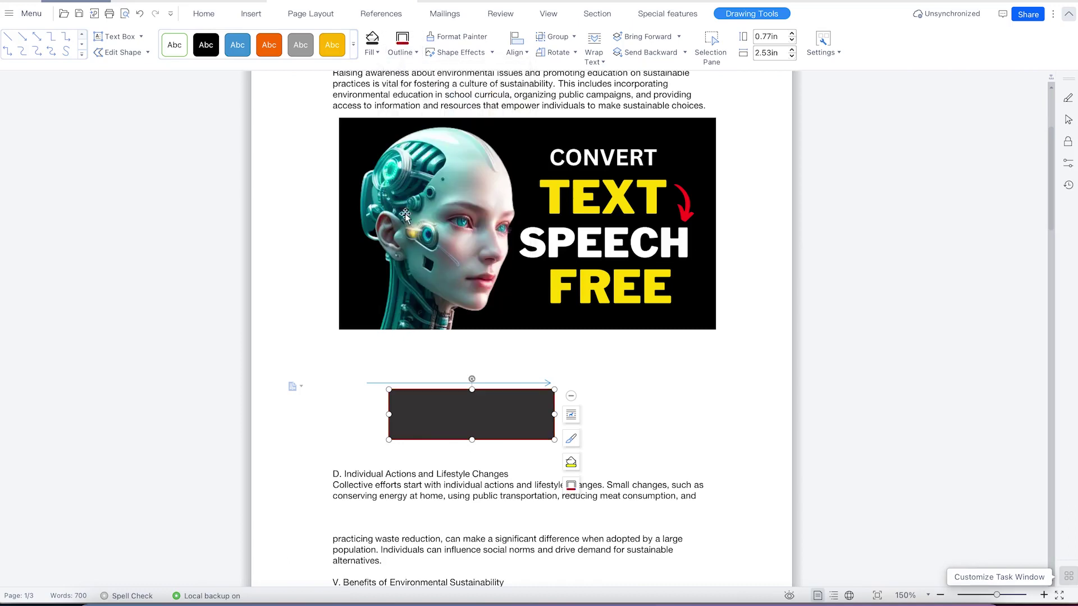
click(407, 51)
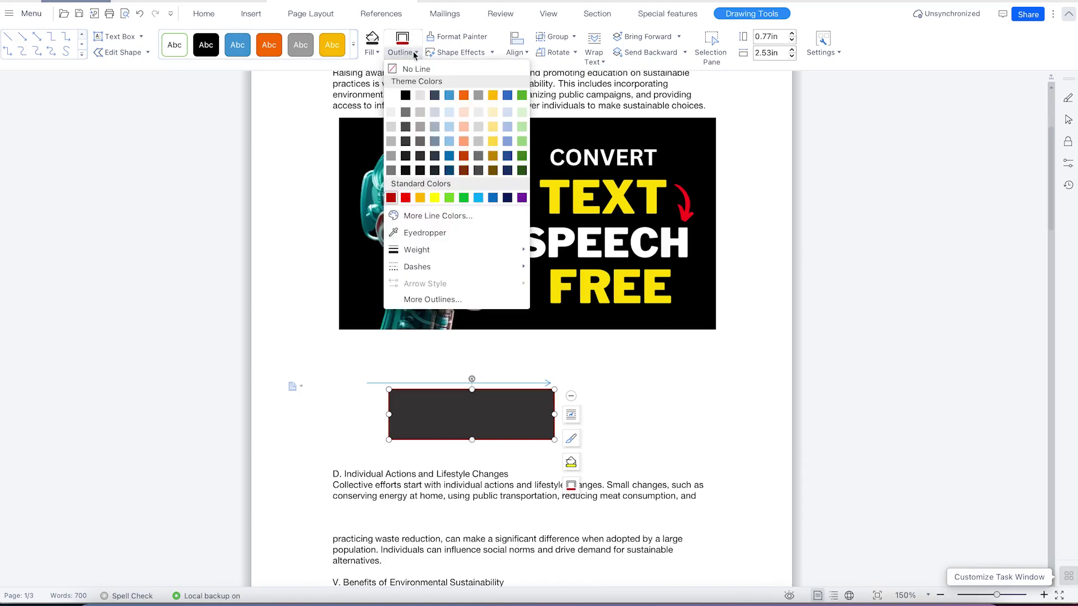
mouse_move(449, 257)
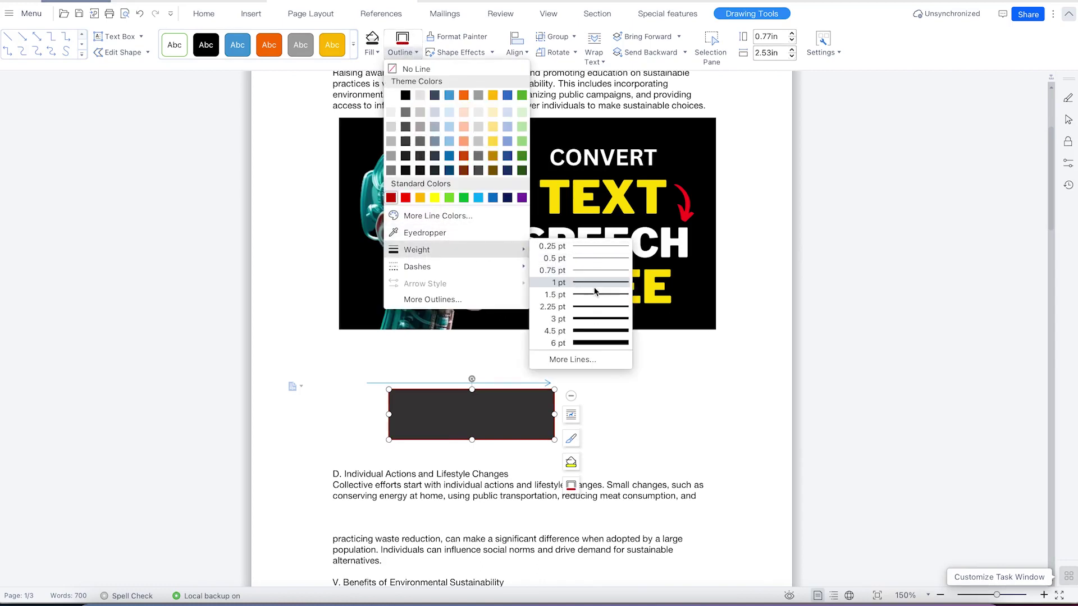
click(595, 324)
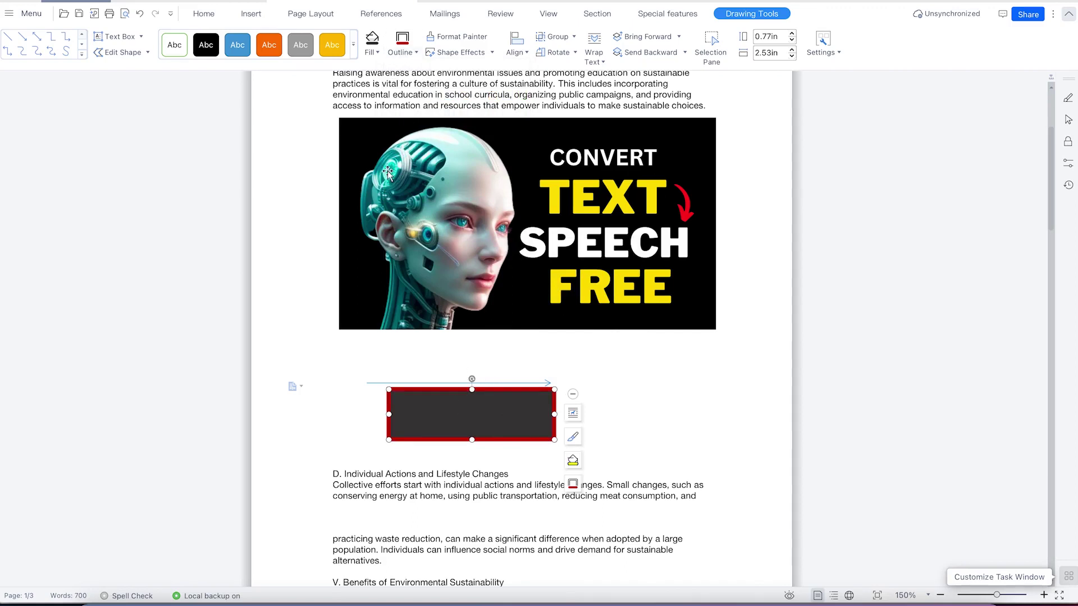
Eyedrop the picture's yellow text for the outline and its red arrow for the fill.
click(413, 52)
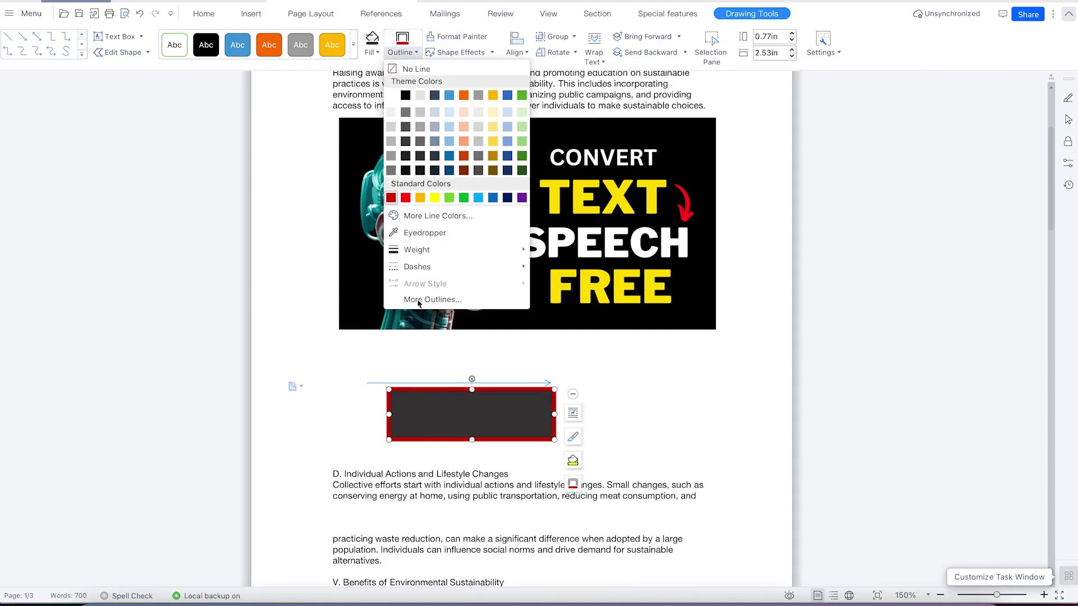
click(424, 233)
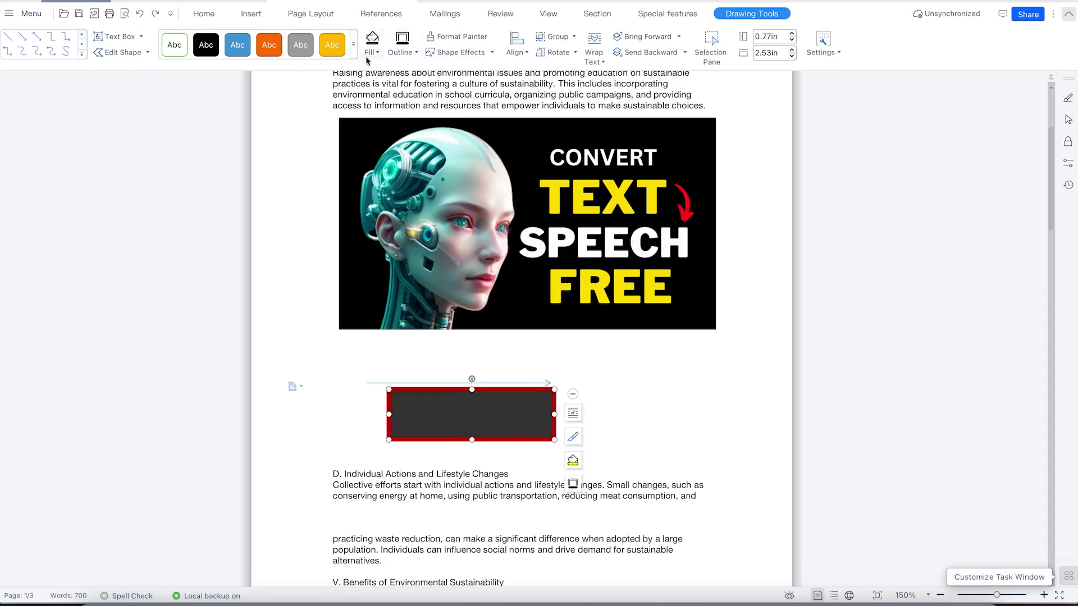
click(416, 54)
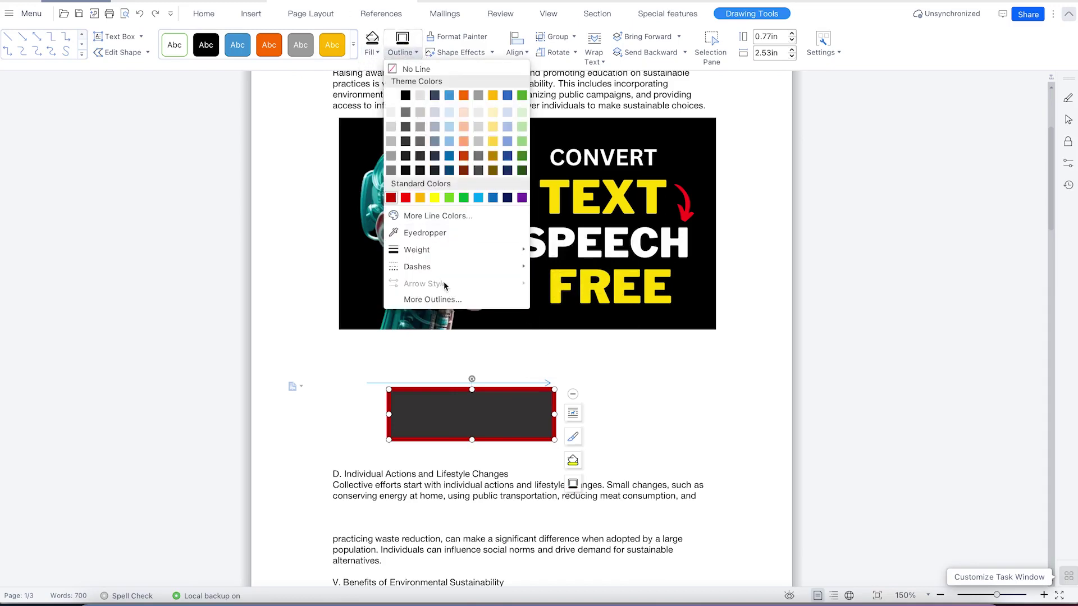
click(428, 232)
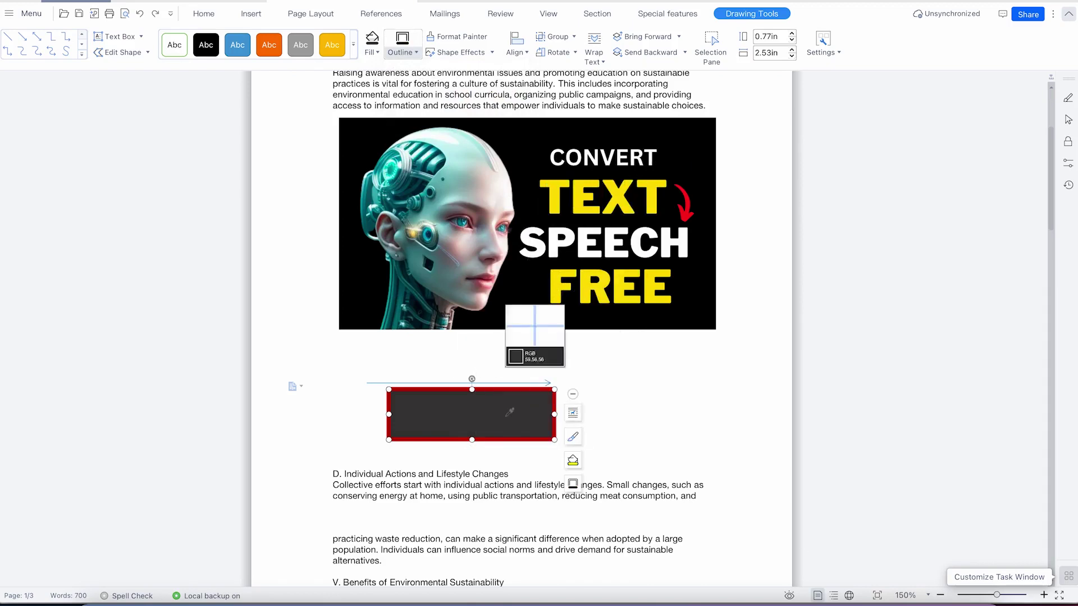
click(558, 201)
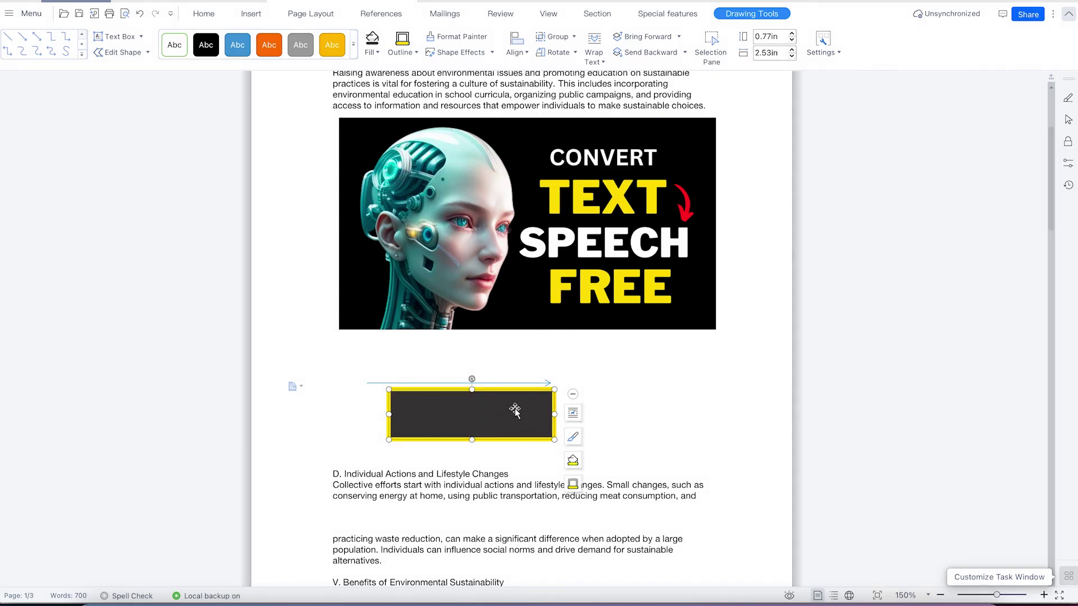
click(377, 52)
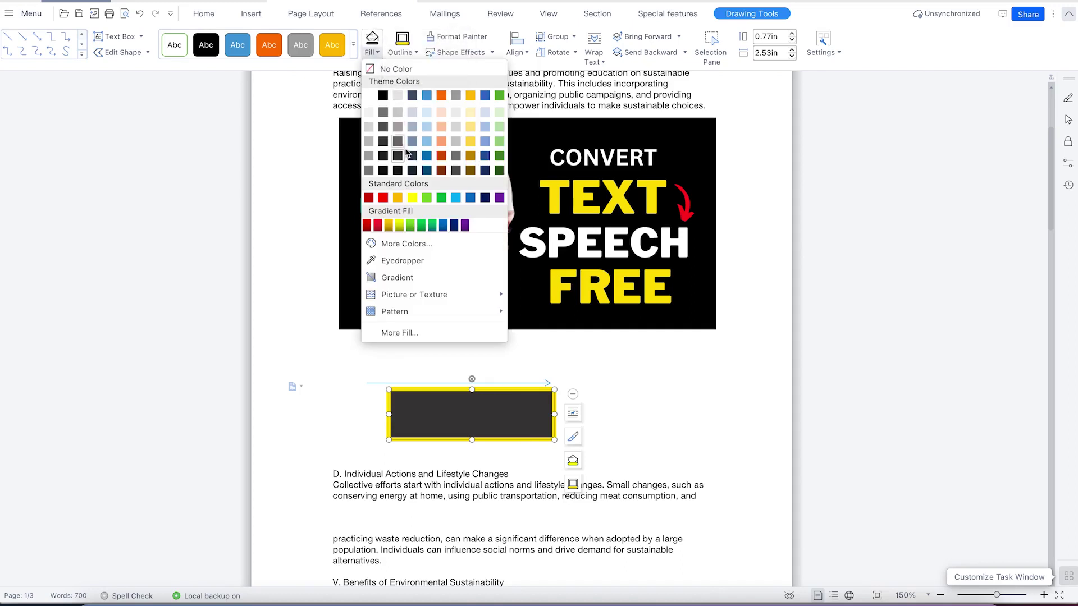
click(417, 261)
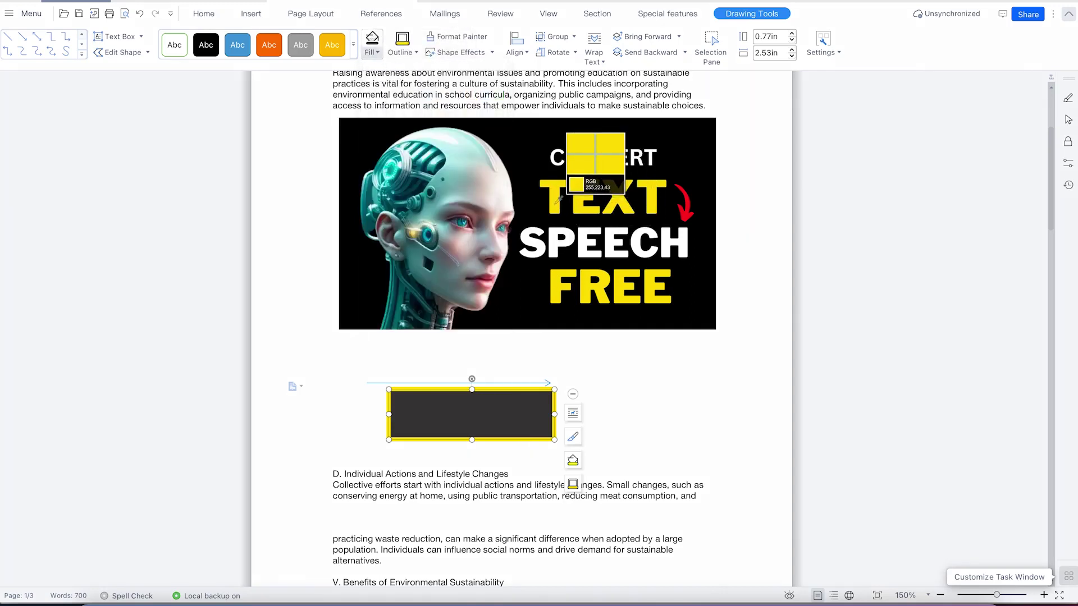
click(691, 211)
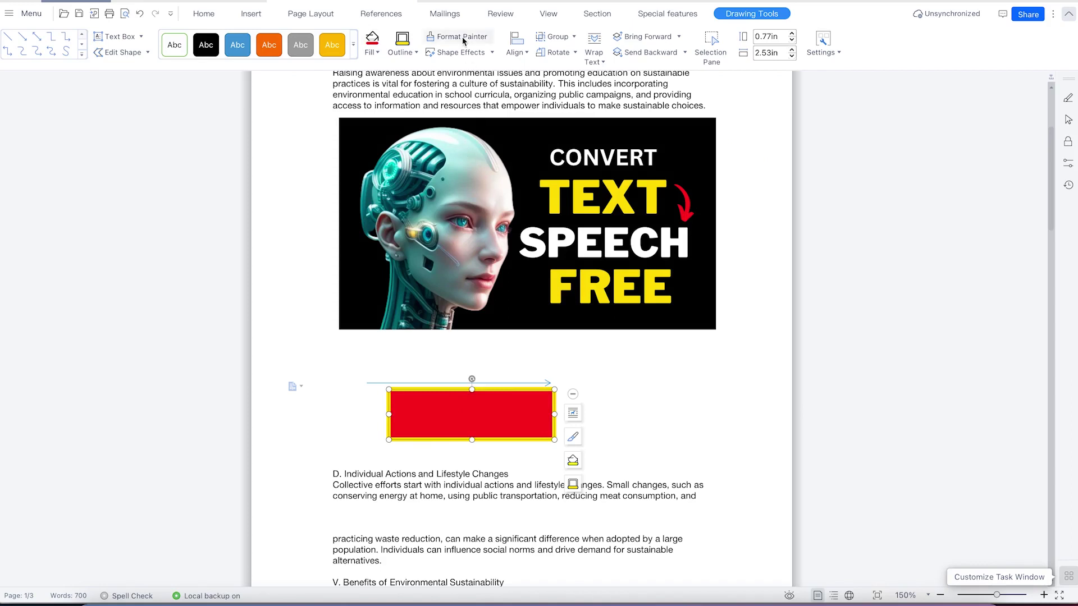
Browse shape effects and alignment options for the rectangle without applying any.
click(491, 52)
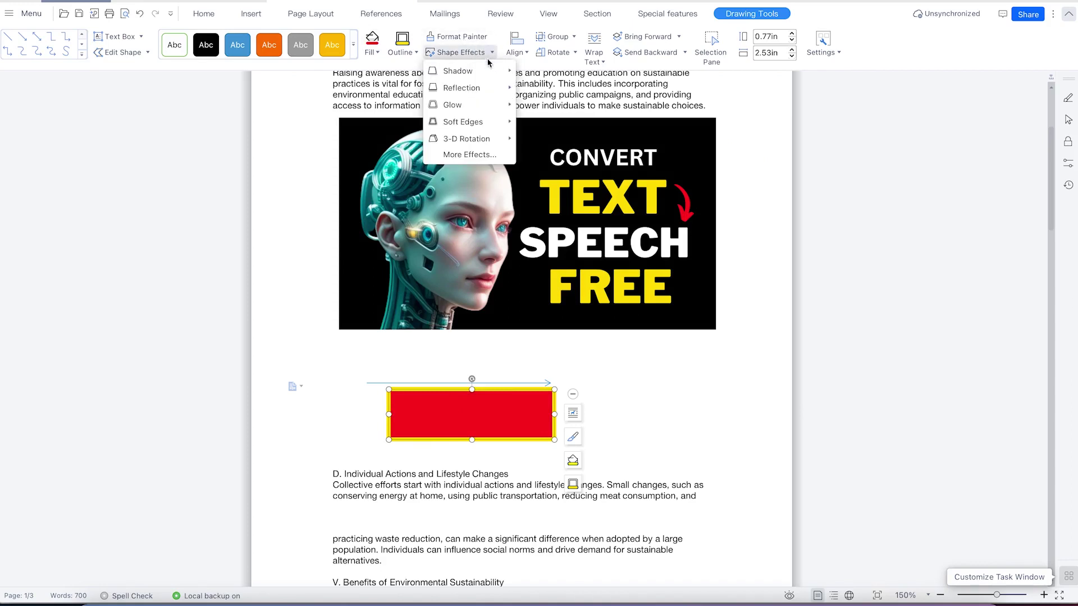
mouse_move(481, 69)
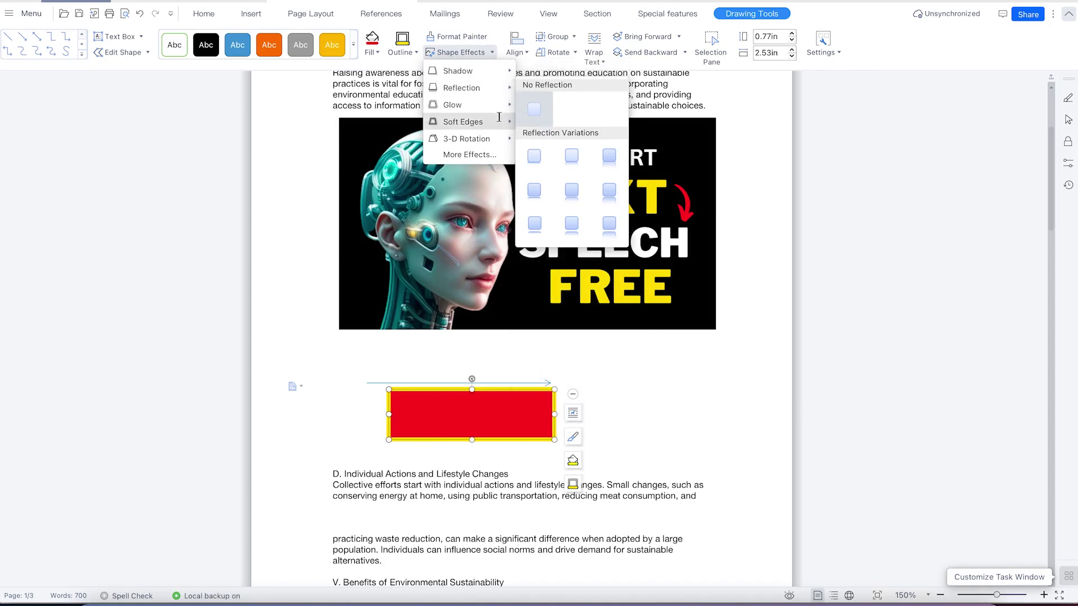
mouse_move(499, 117)
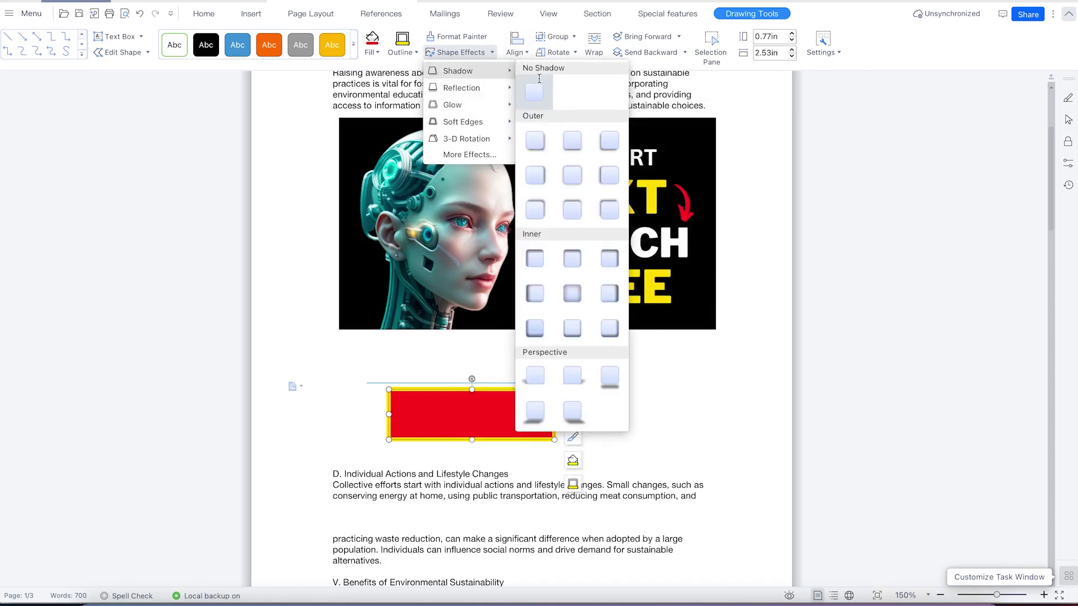
click(525, 53)
click(526, 53)
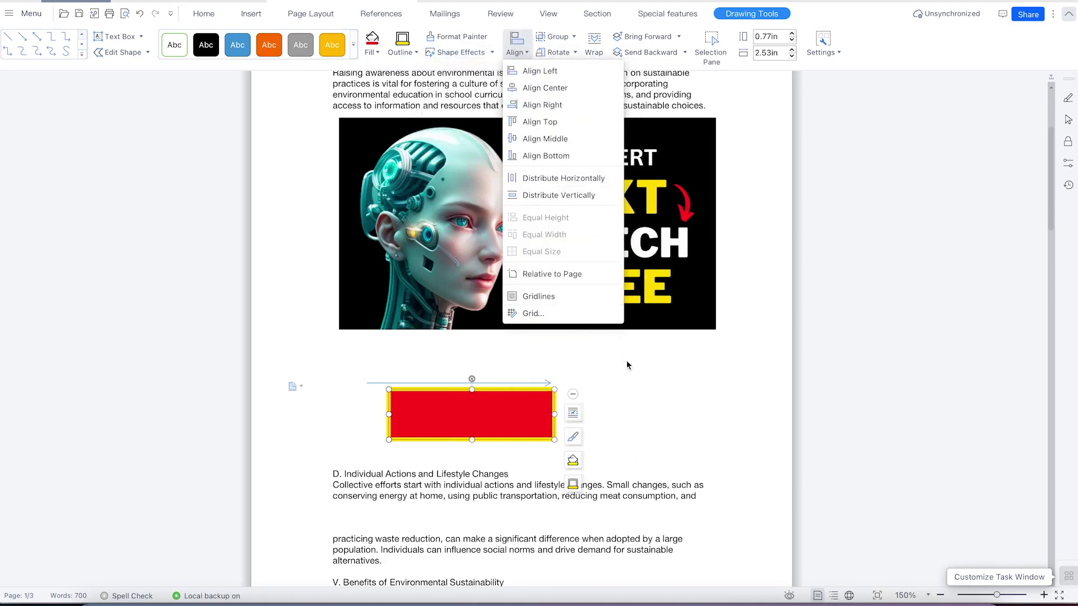
click(653, 414)
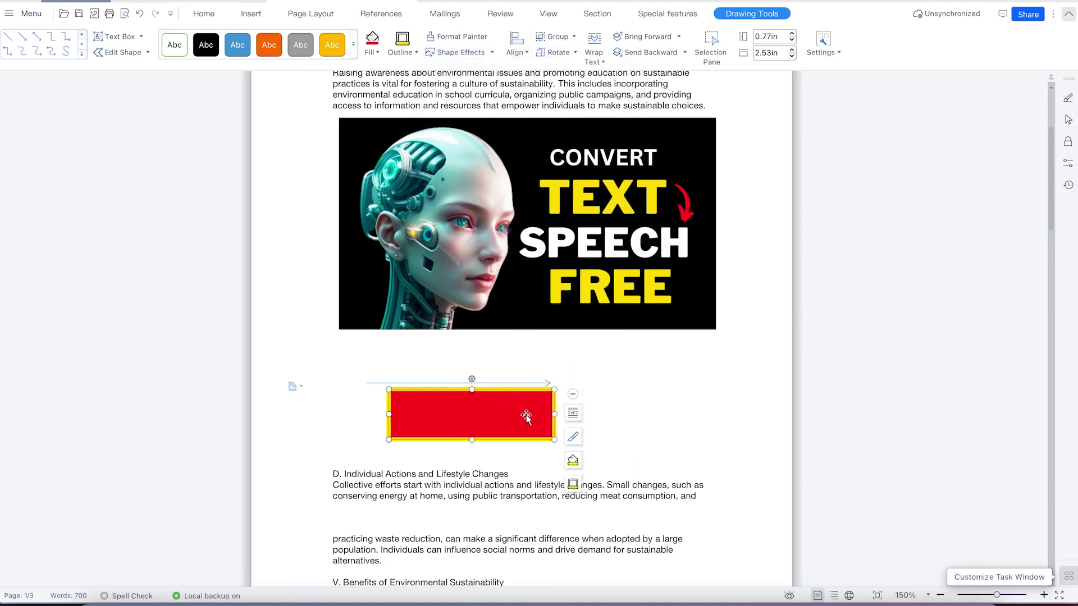
click(586, 365)
Group the arrow line with the red rectangle and move the group right.
click(486, 383)
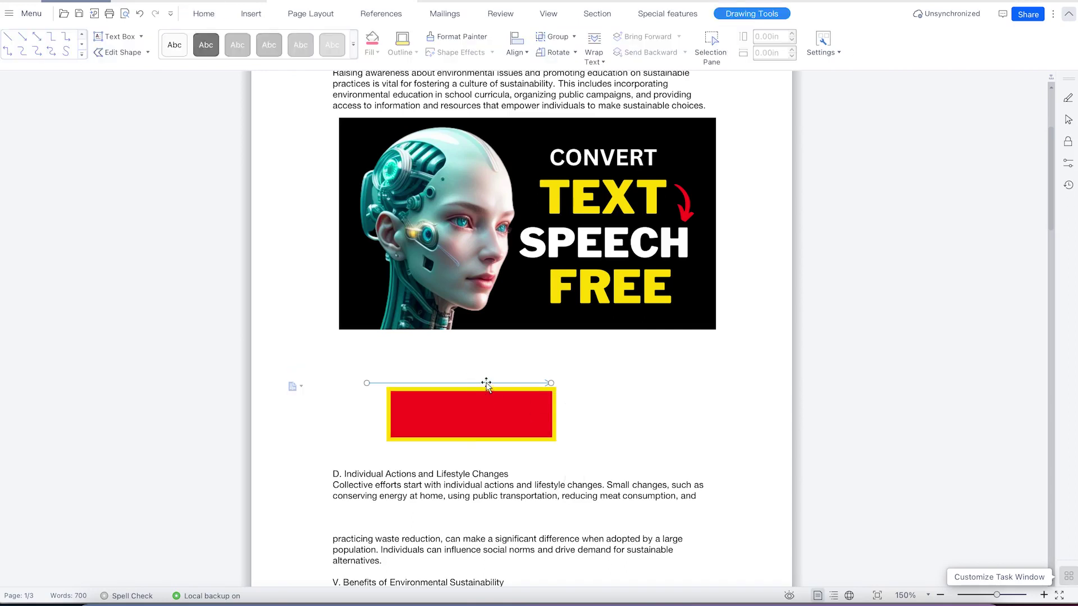
shift+click(488, 396)
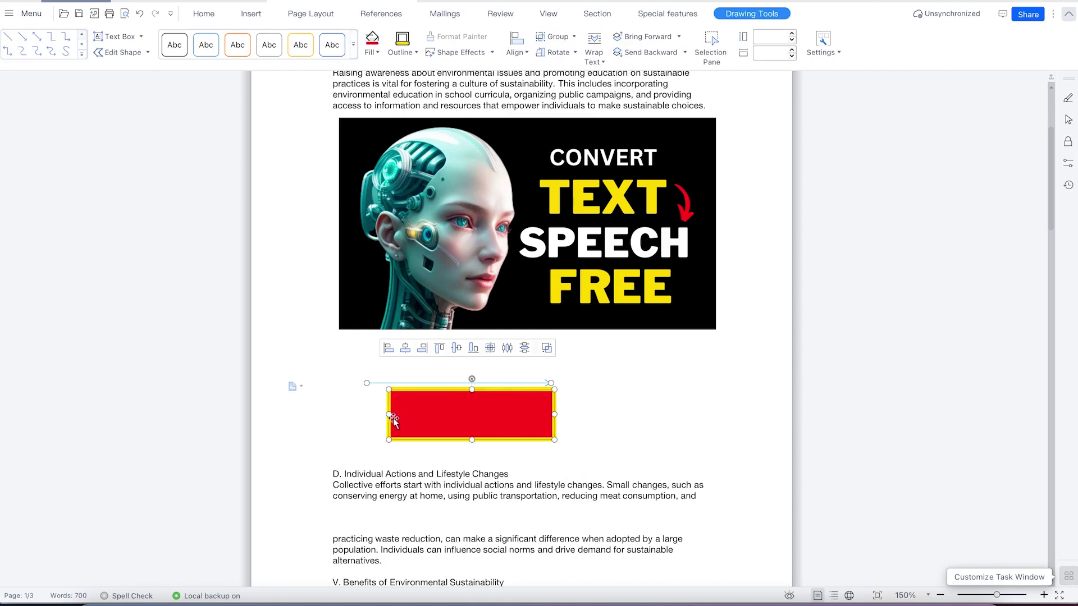
click(570, 38)
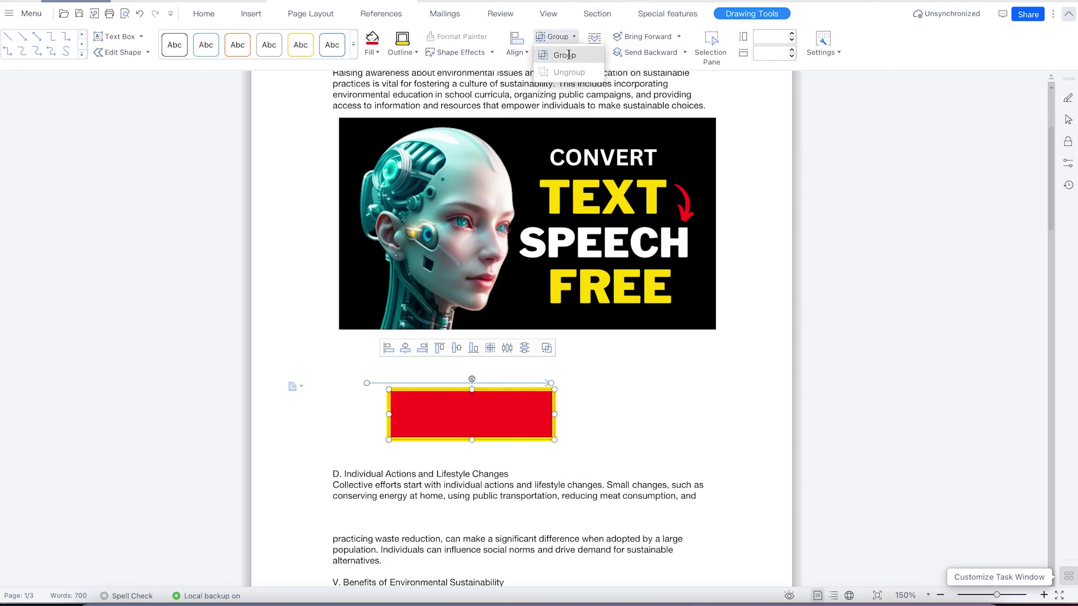
click(564, 55)
click(623, 378)
mouse_move(504, 395)
mouse_down()
mouse_move(513, 387)
mouse_move(584, 402)
mouse_move(503, 403)
mouse_up()
click(499, 380)
click(498, 387)
drag(496, 385, 611, 380)
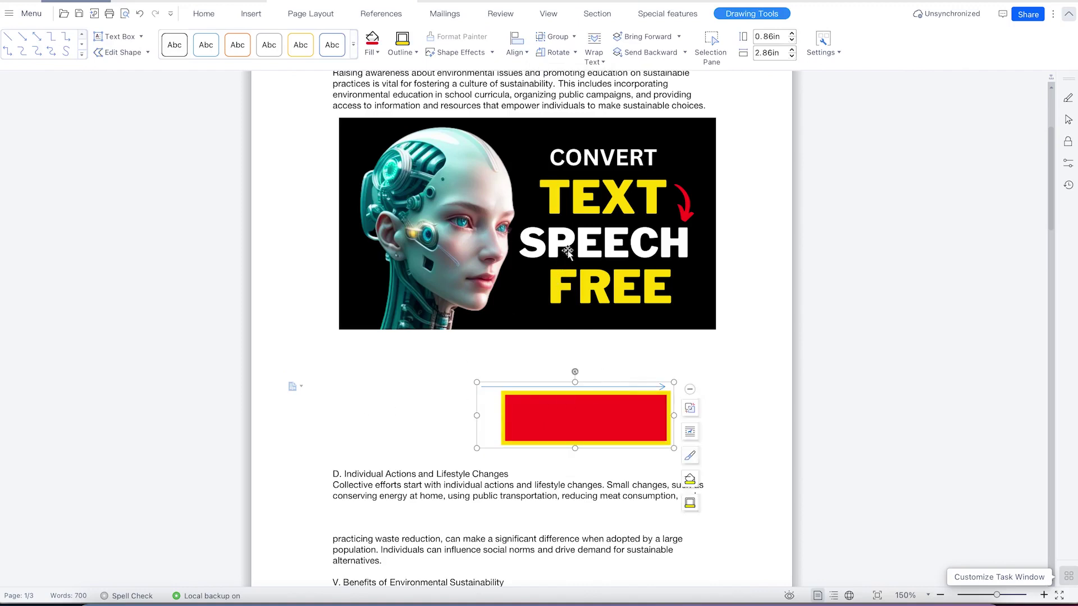
Ungroup the shapes and move the red rectangle down and left toward the text.
right_click(534, 387)
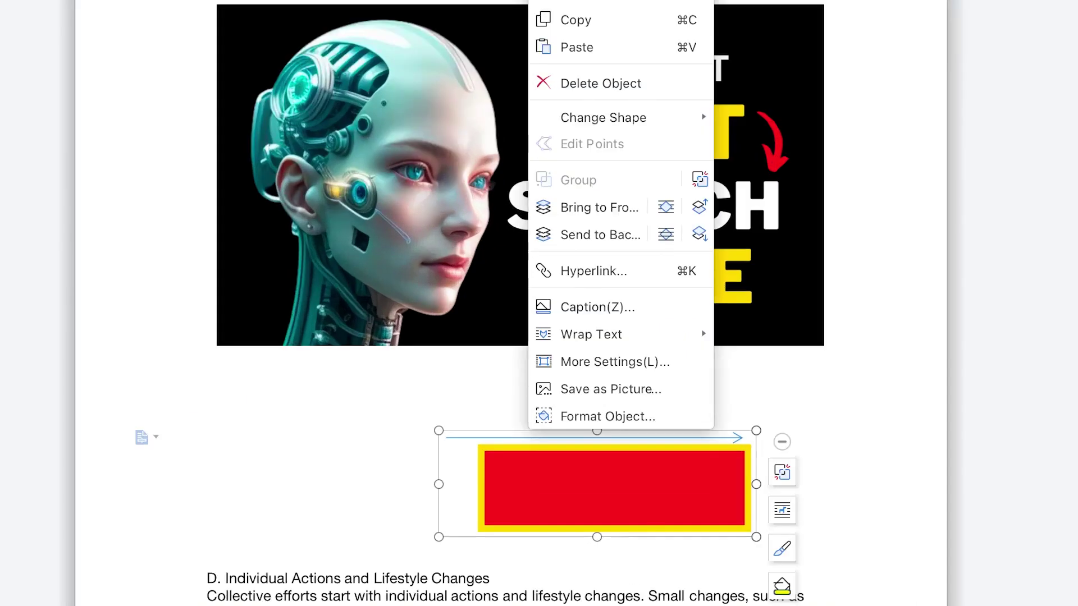
click(574, 38)
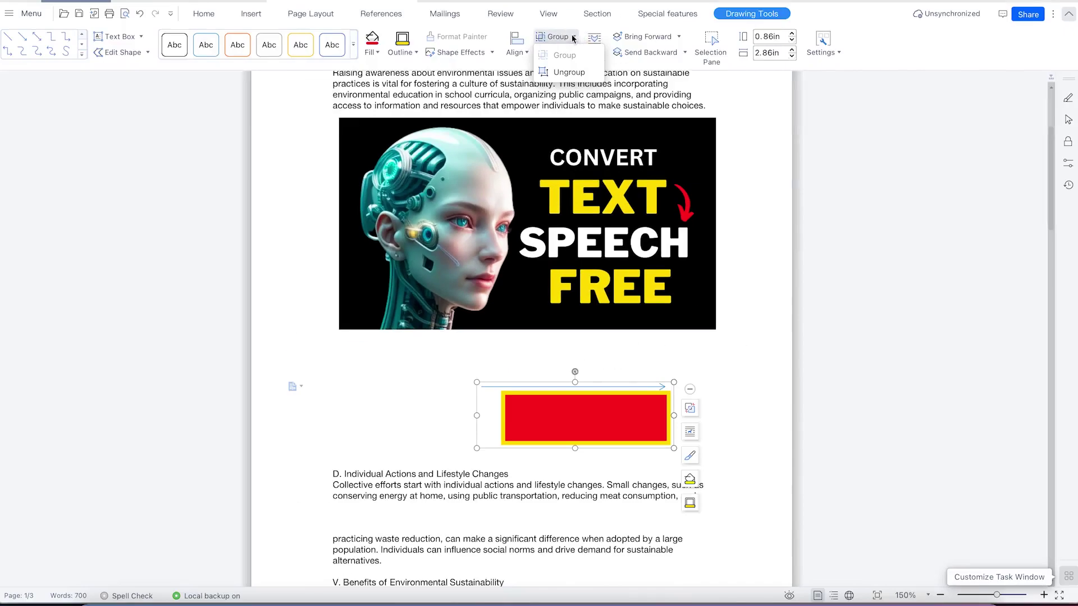
click(567, 72)
click(389, 447)
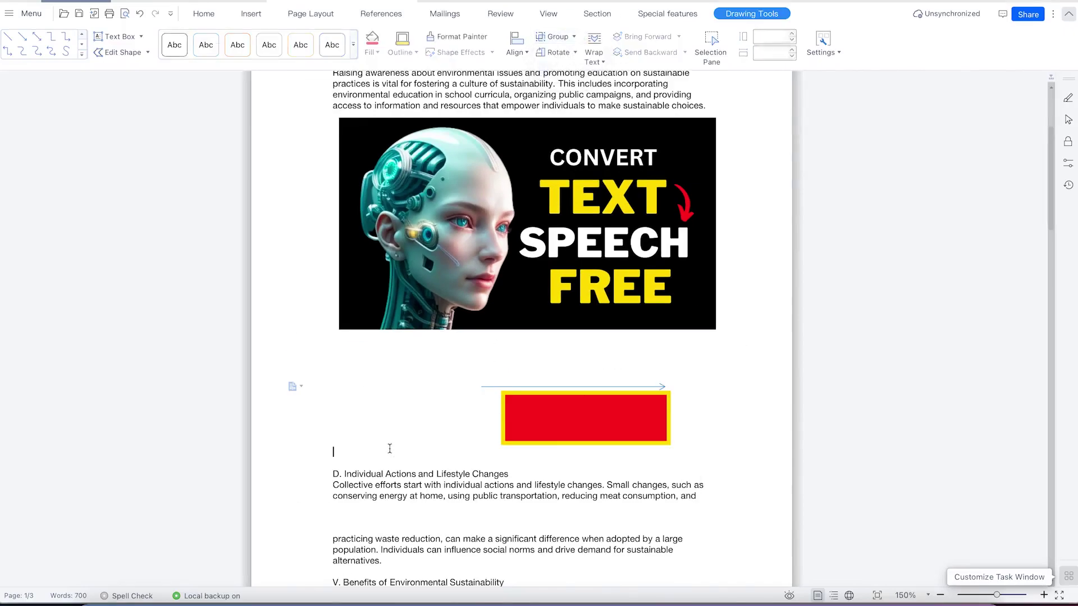
click(559, 431)
mouse_move(548, 440)
mouse_down()
mouse_move(494, 449)
mouse_move(522, 434)
mouse_up()
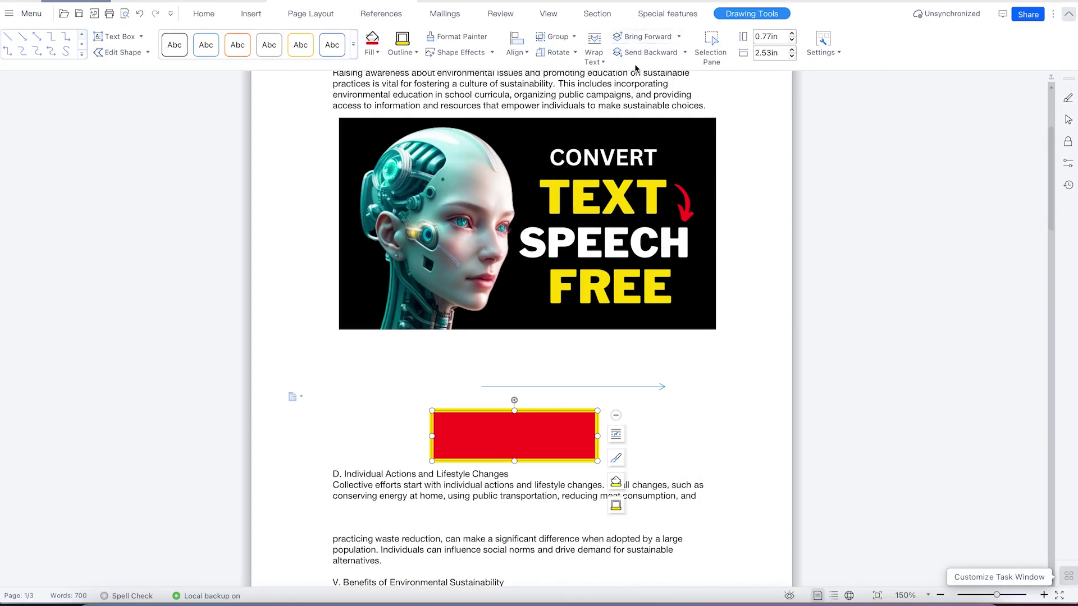
Set the rectangle to In Front of Text and position it under the arrow line.
click(599, 59)
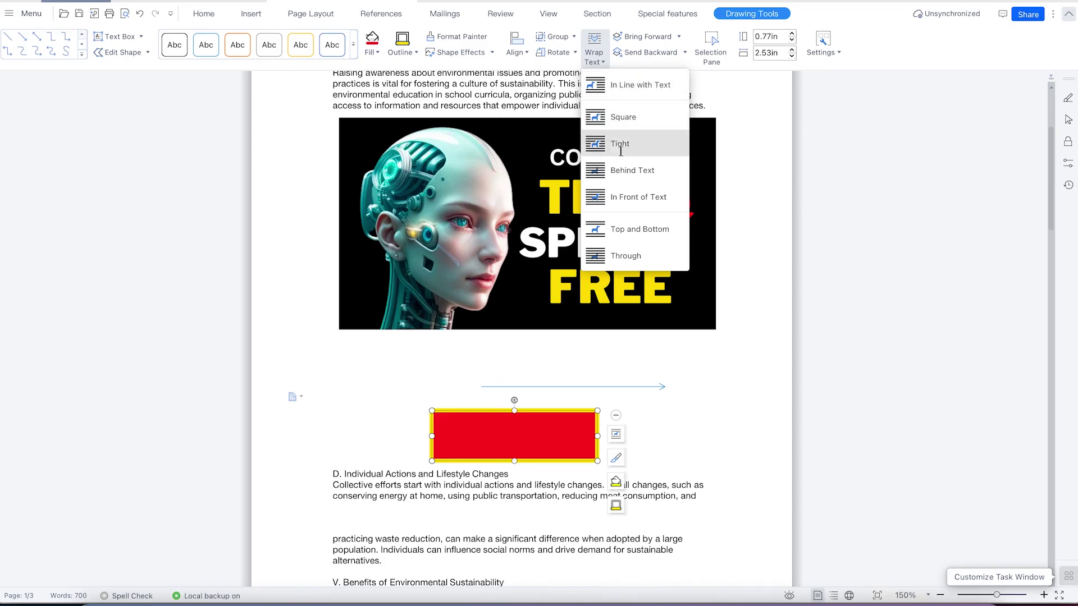
click(632, 200)
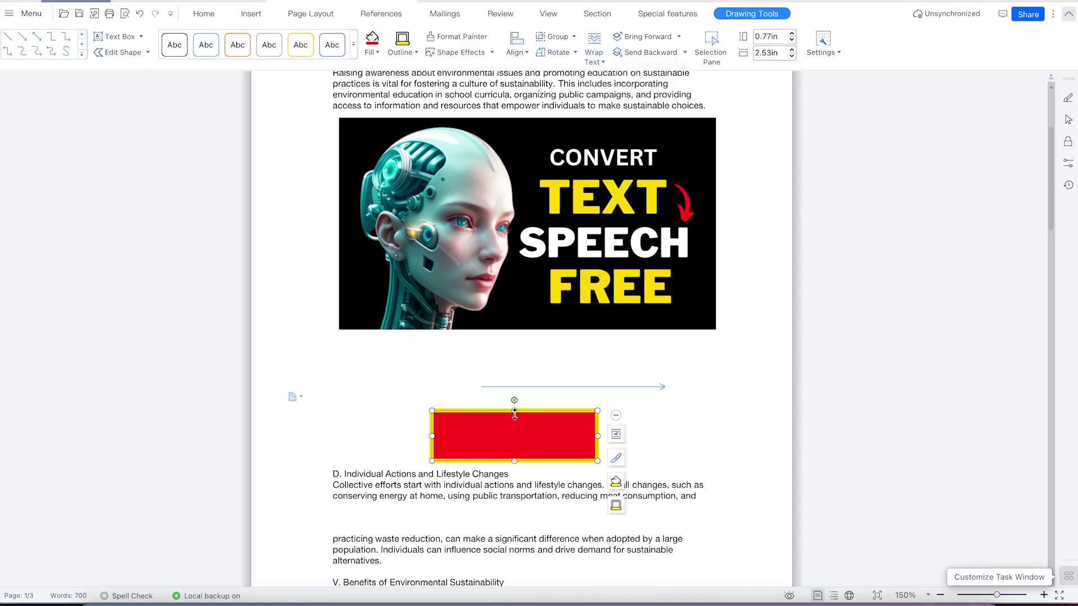
drag(503, 416, 511, 89)
scroll(511, 89, up, 5)
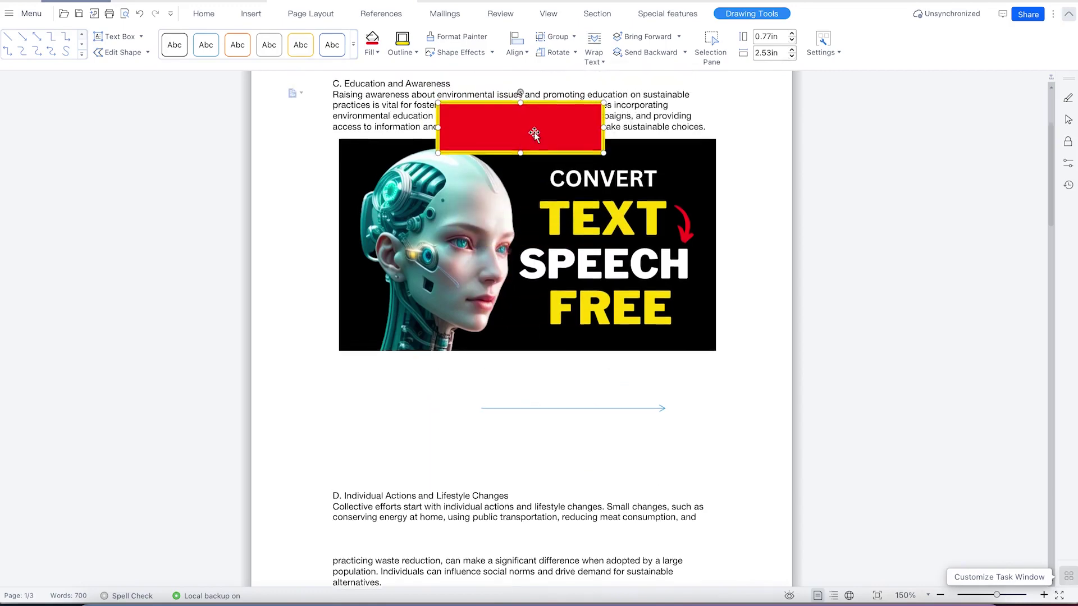
drag(517, 227, 528, 525)
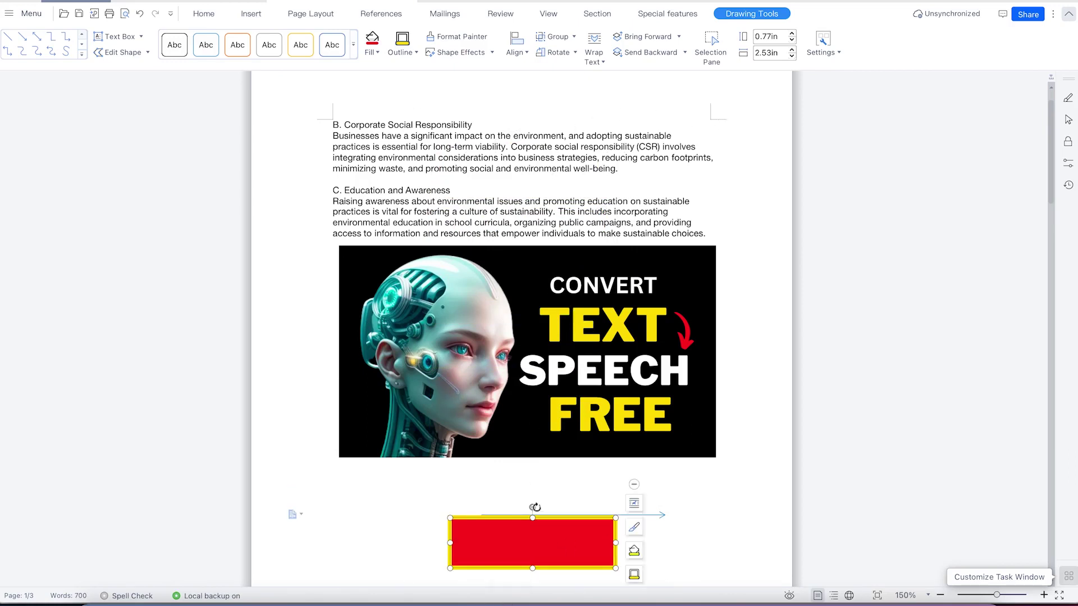
mouse_move(522, 518)
mouse_down()
mouse_move(512, 579)
mouse_move(508, 528)
mouse_up()
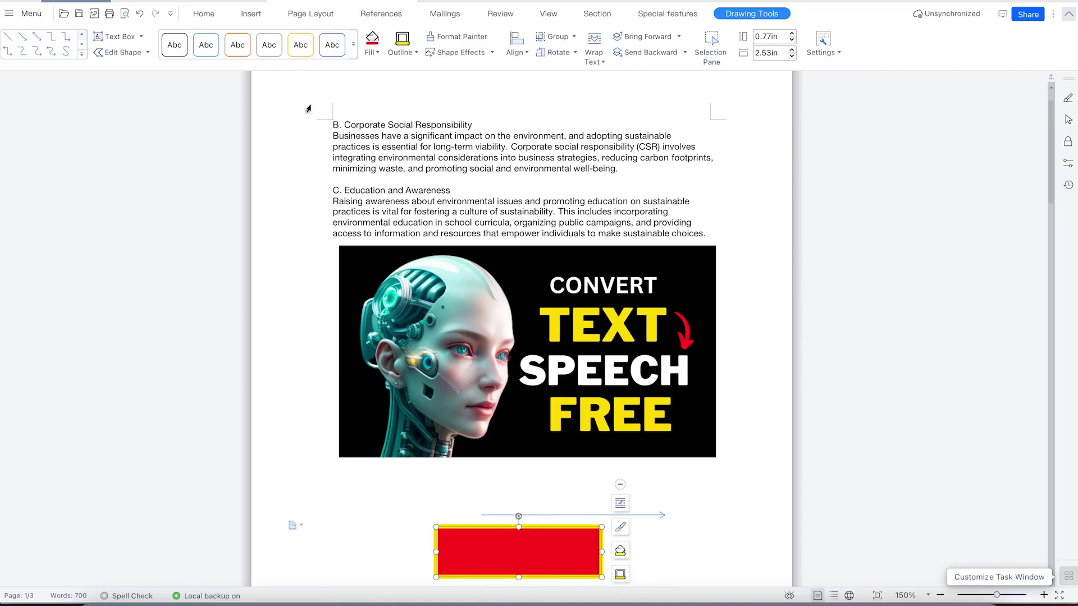
click(141, 37)
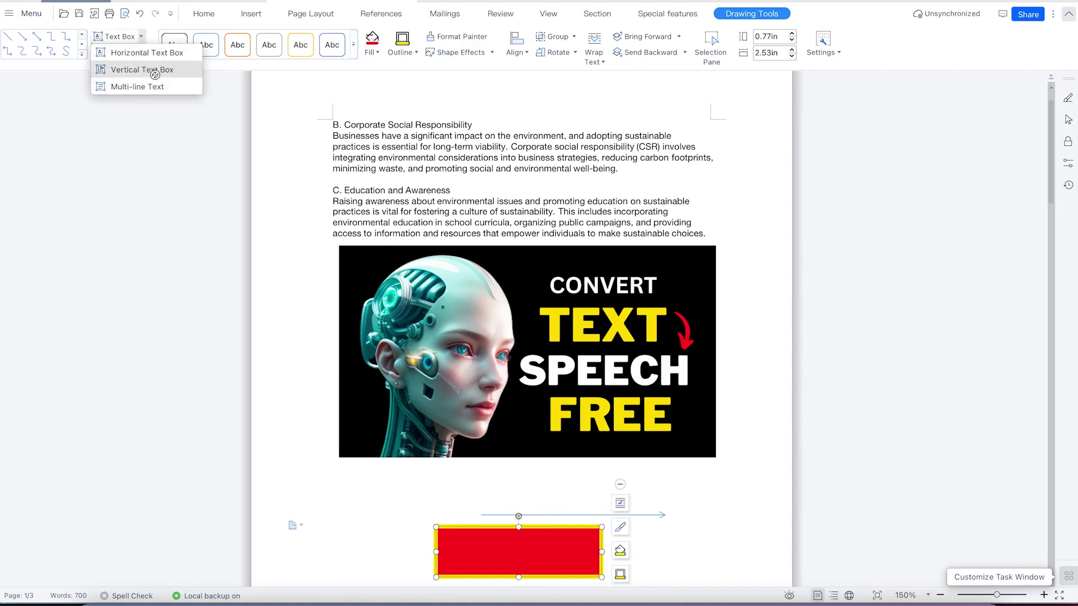
Add a horizontal text box reading 'sdfsdfsdfsdf' and resize it to fit inside the red rectangle.
click(155, 53)
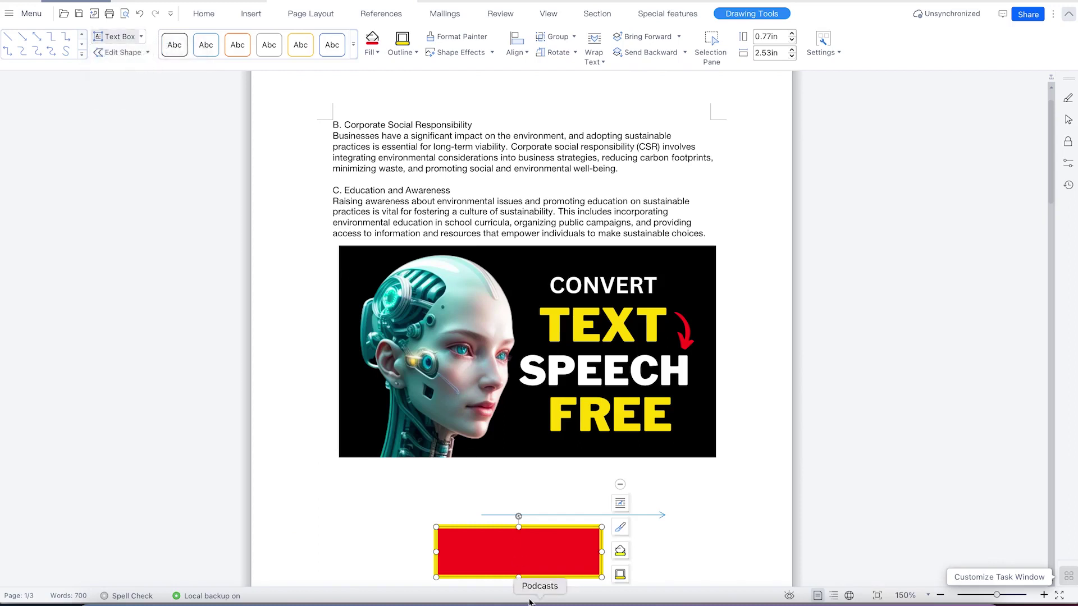
click(506, 556)
click(512, 554)
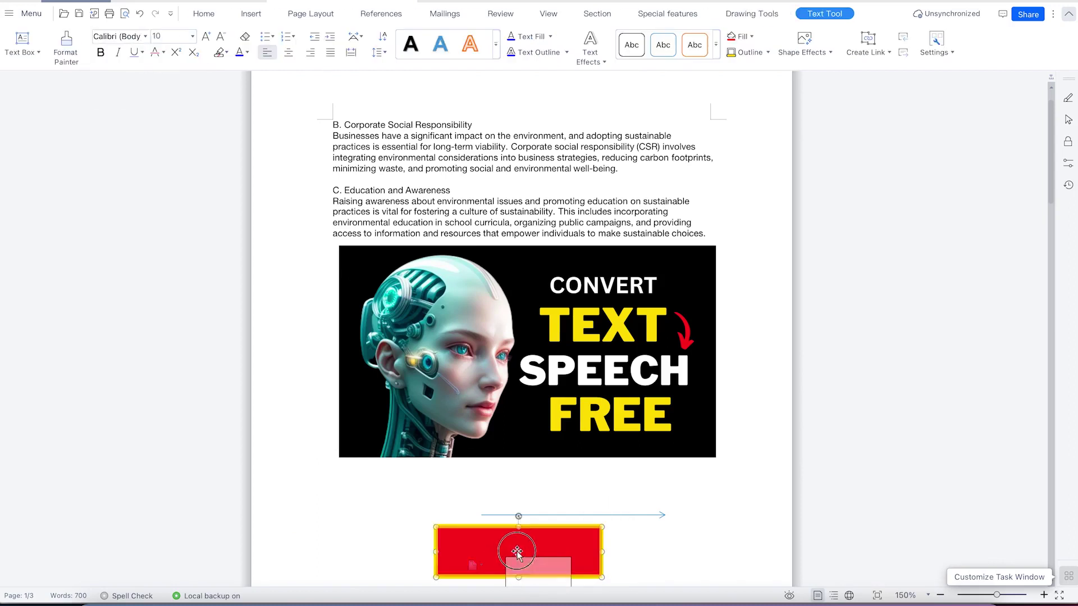
click(516, 560)
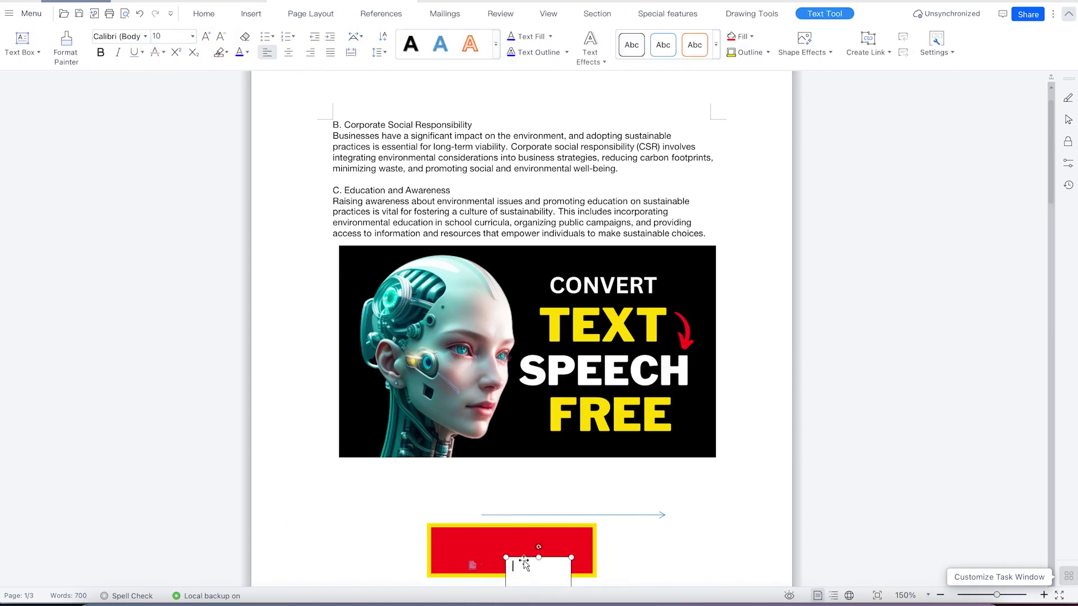
drag(521, 560, 499, 530)
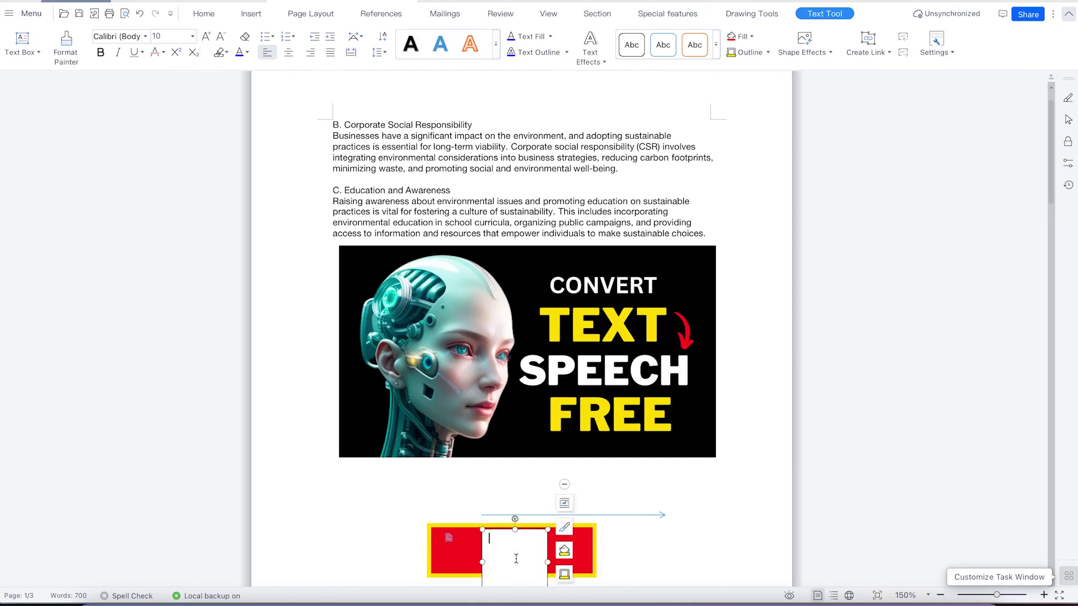
scroll(724, 494, down, 3)
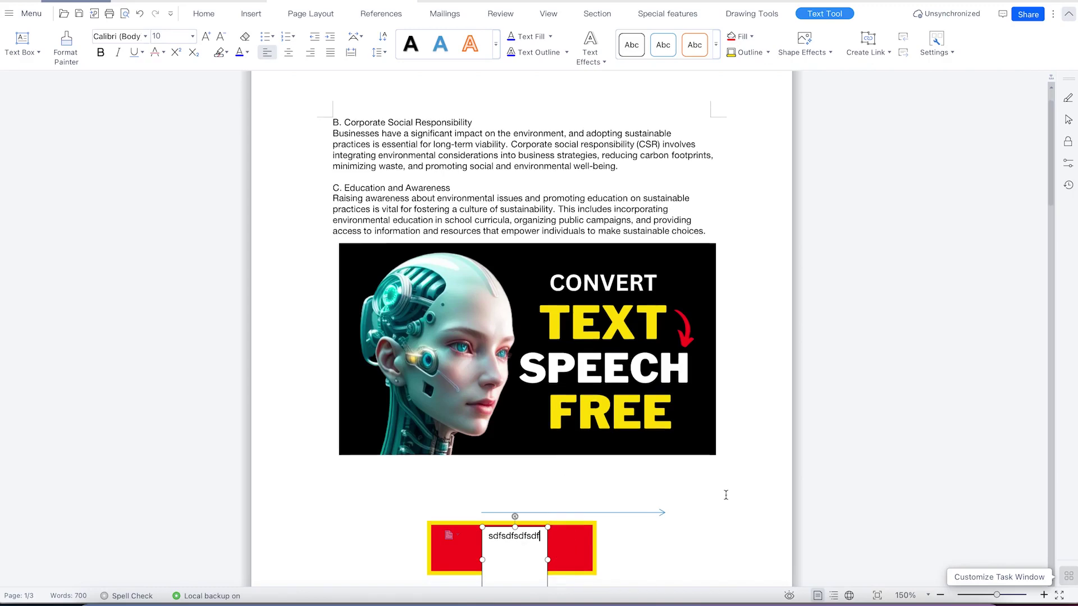
drag(515, 443, 574, 393)
drag(480, 392, 464, 392)
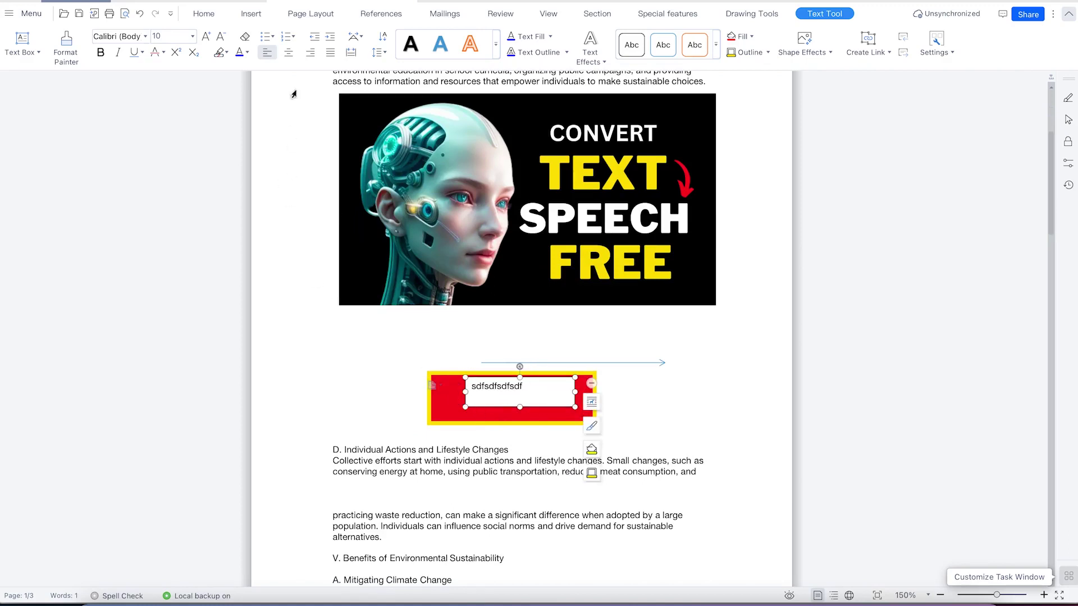
click(251, 14)
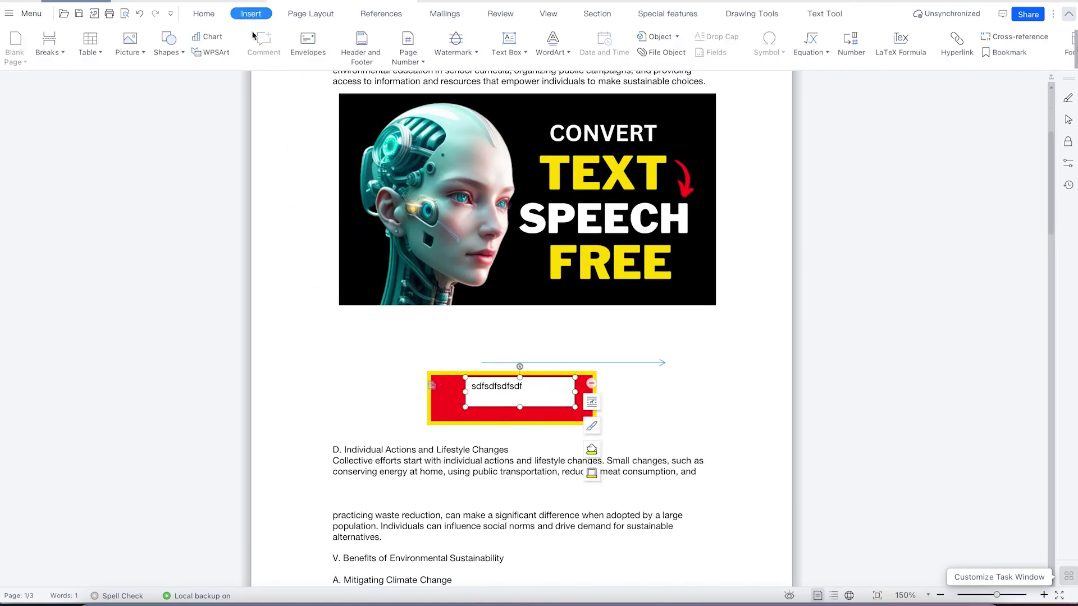
Draw a blue cross shape at the red rectangle's left edge.
click(180, 52)
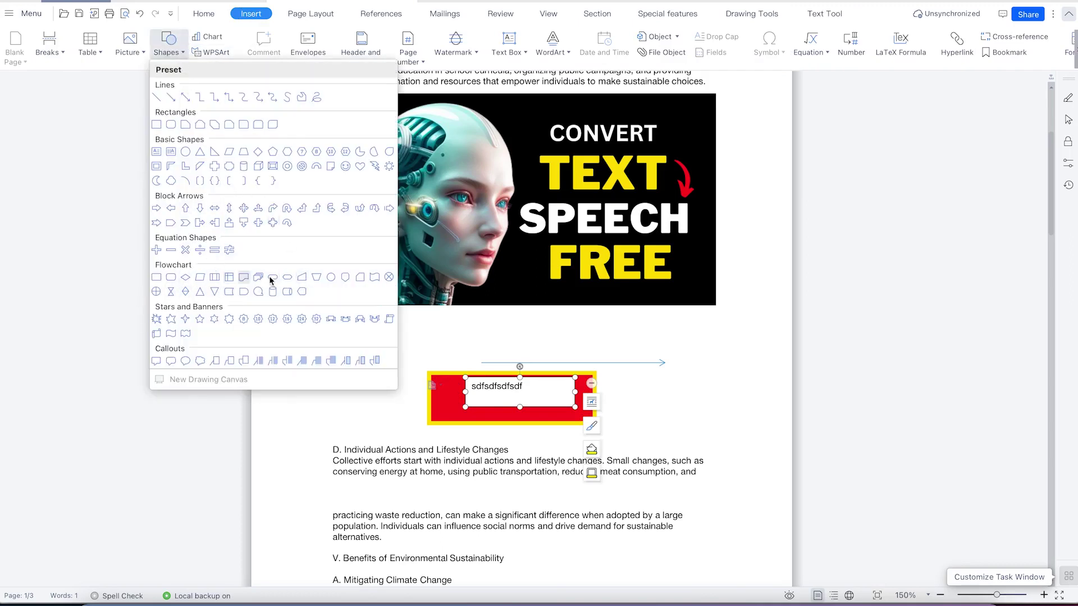
click(302, 166)
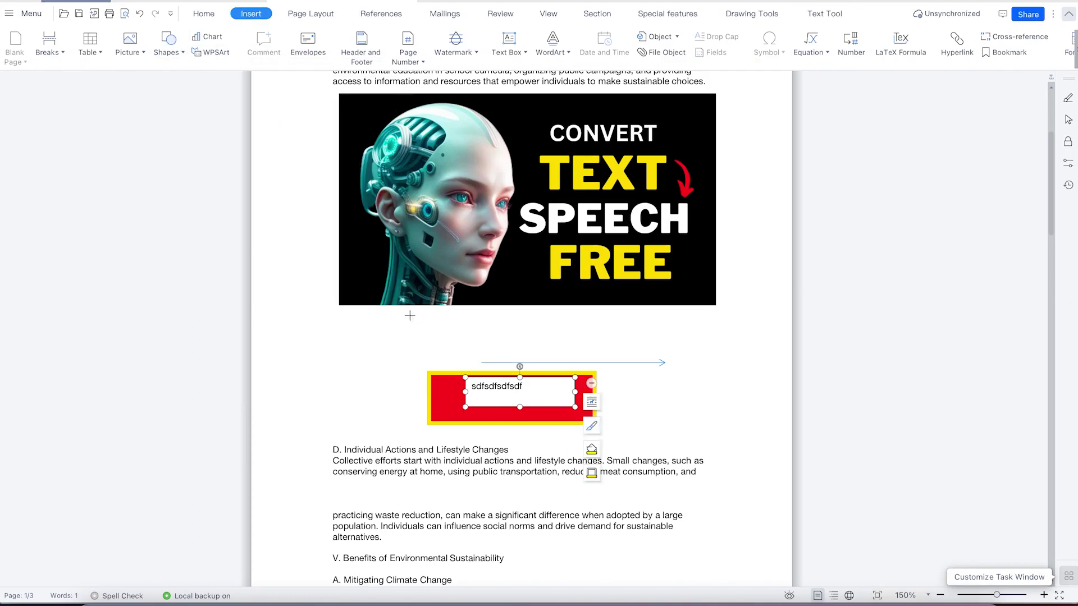
drag(361, 339, 442, 407)
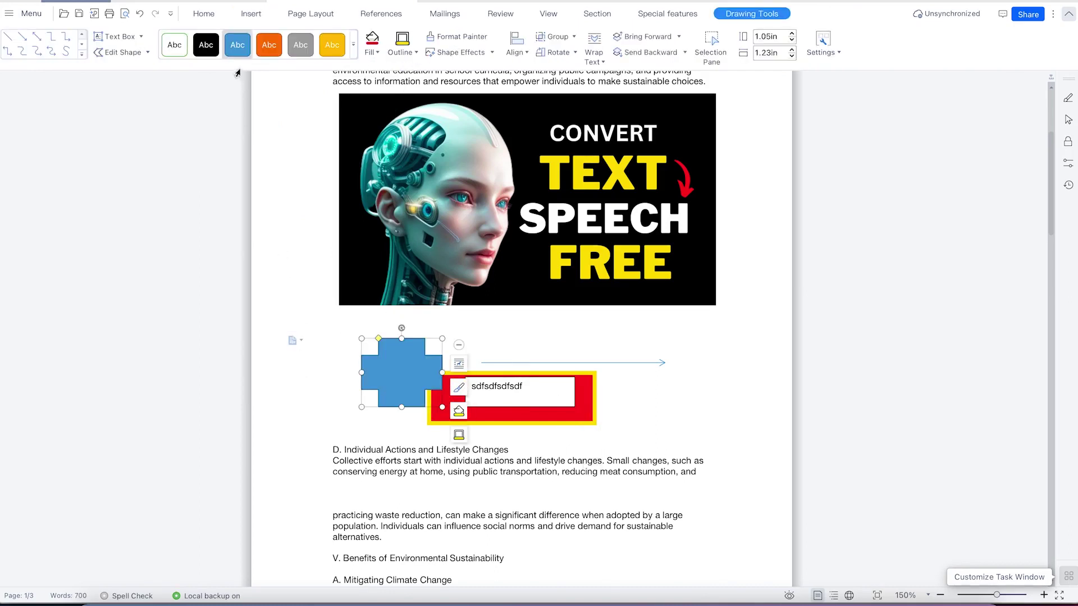
Draw a blue Up Arrow Callout over the section D text.
click(81, 55)
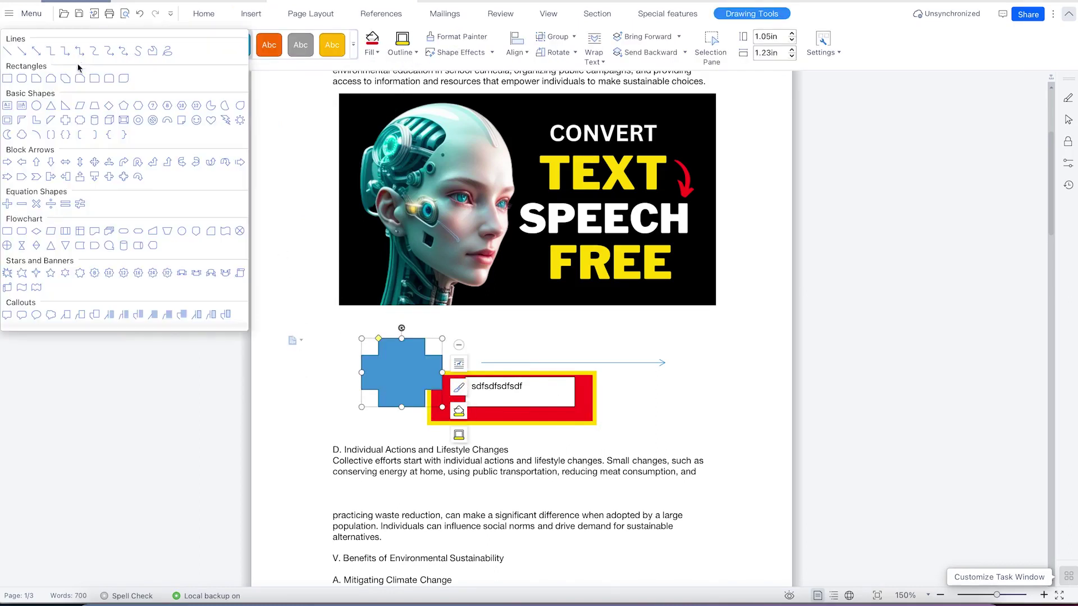
click(80, 176)
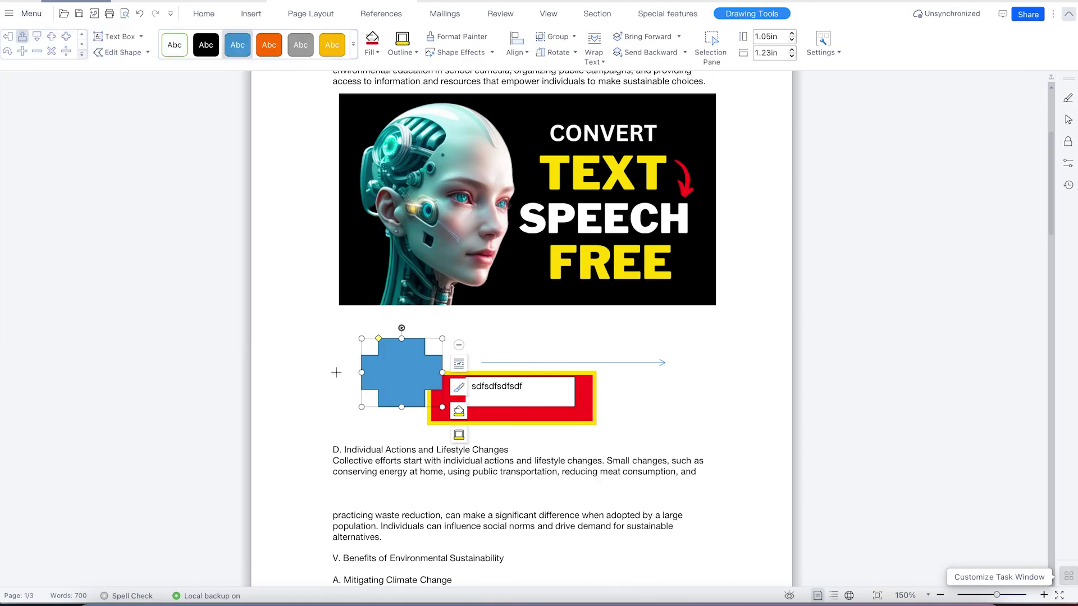
drag(456, 479, 590, 558)
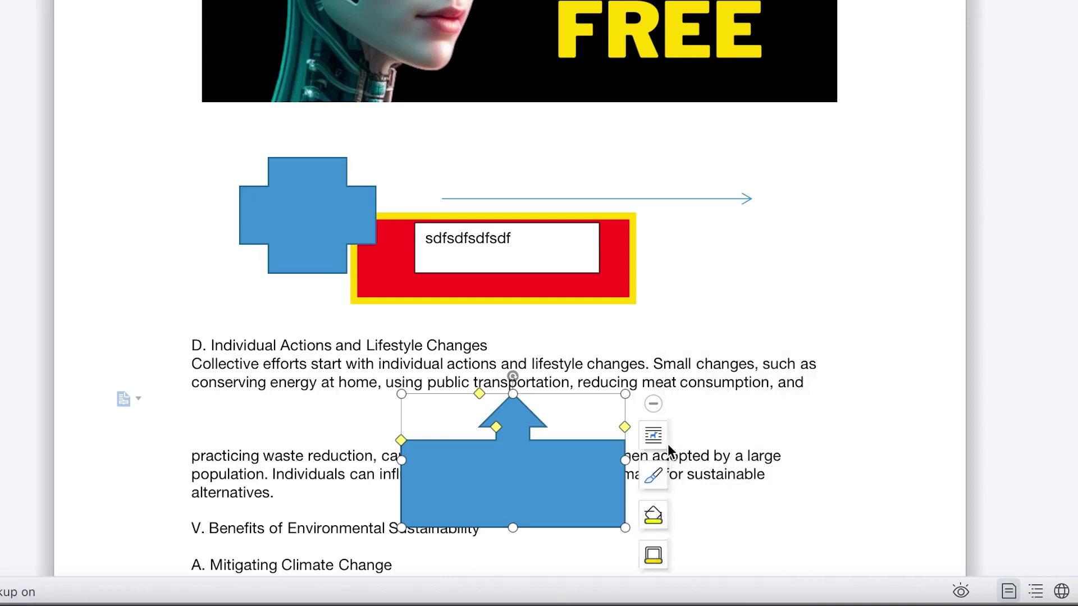
click(656, 472)
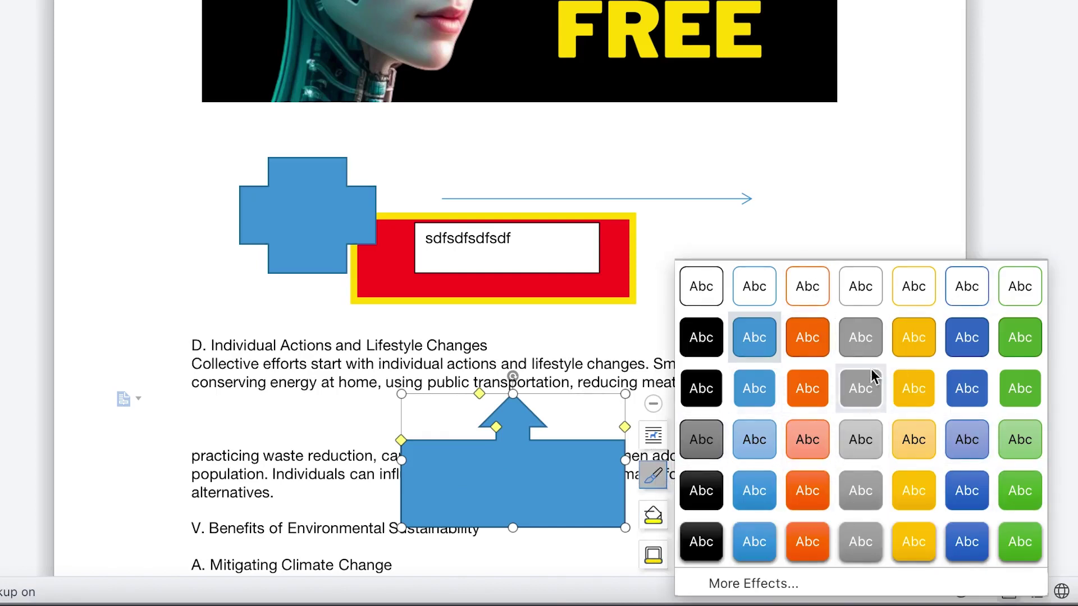
click(809, 196)
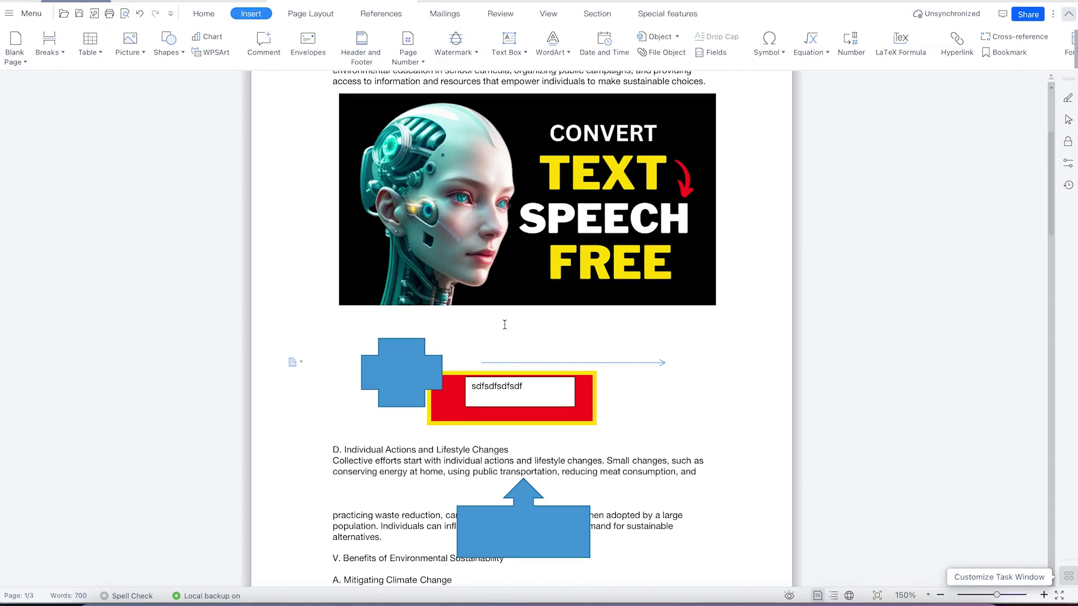
scroll(549, 422, down, 5)
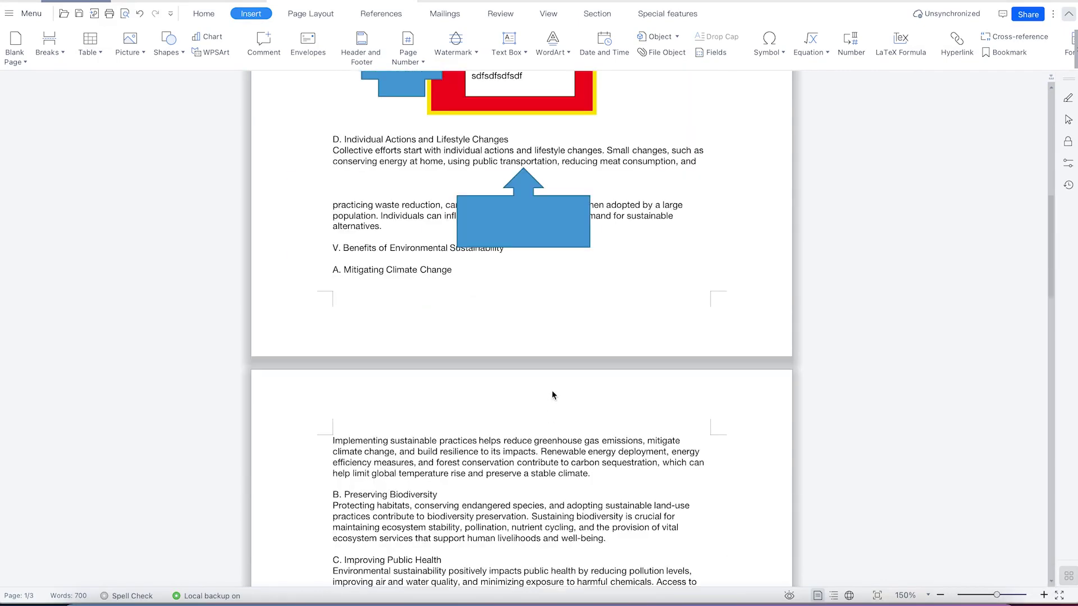
scroll(547, 400, down, 1)
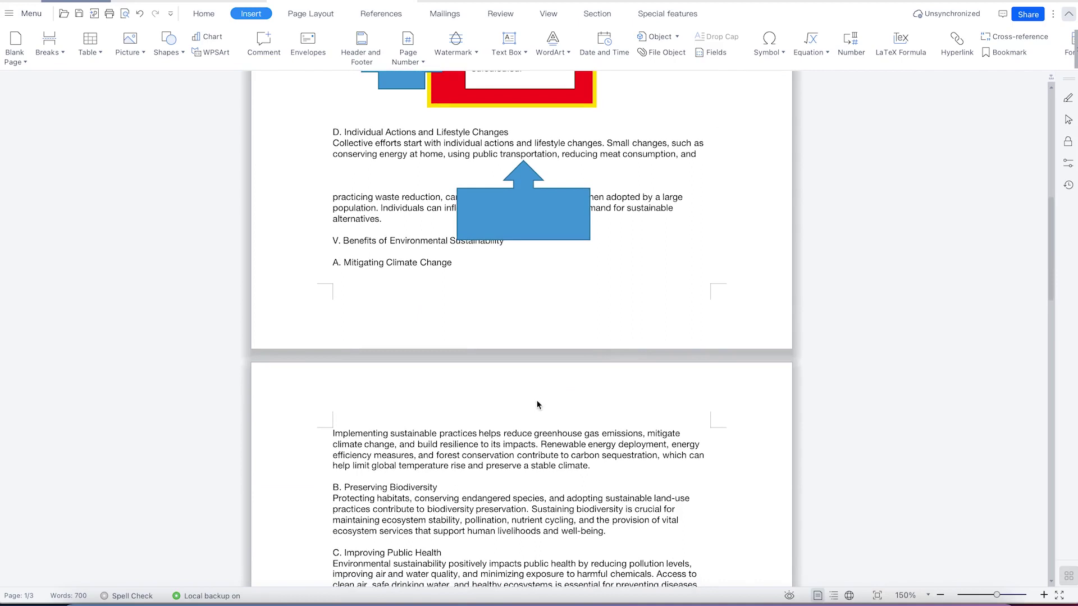
click(527, 466)
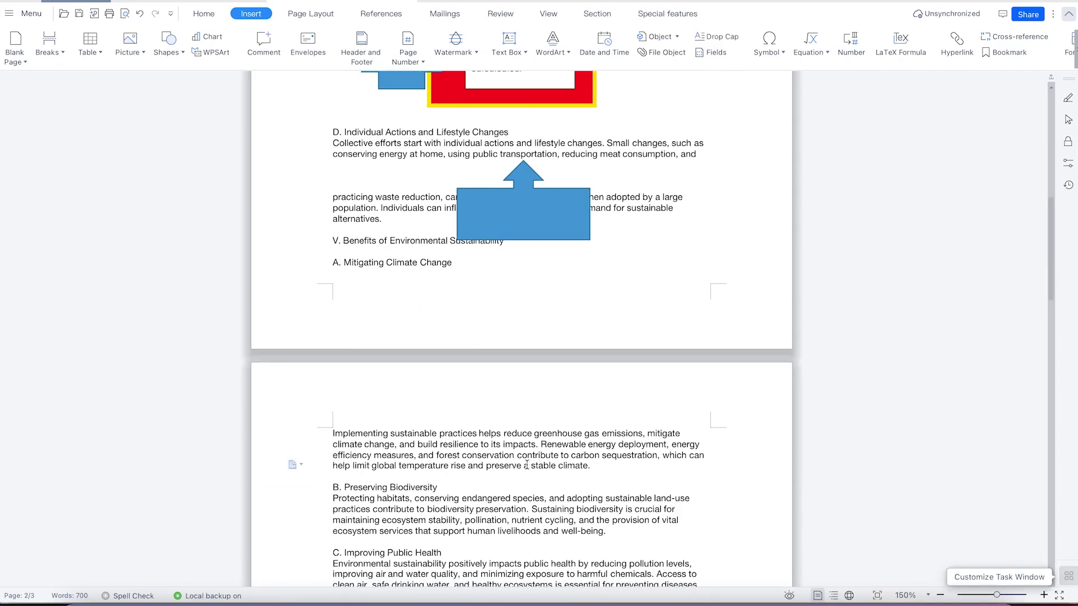